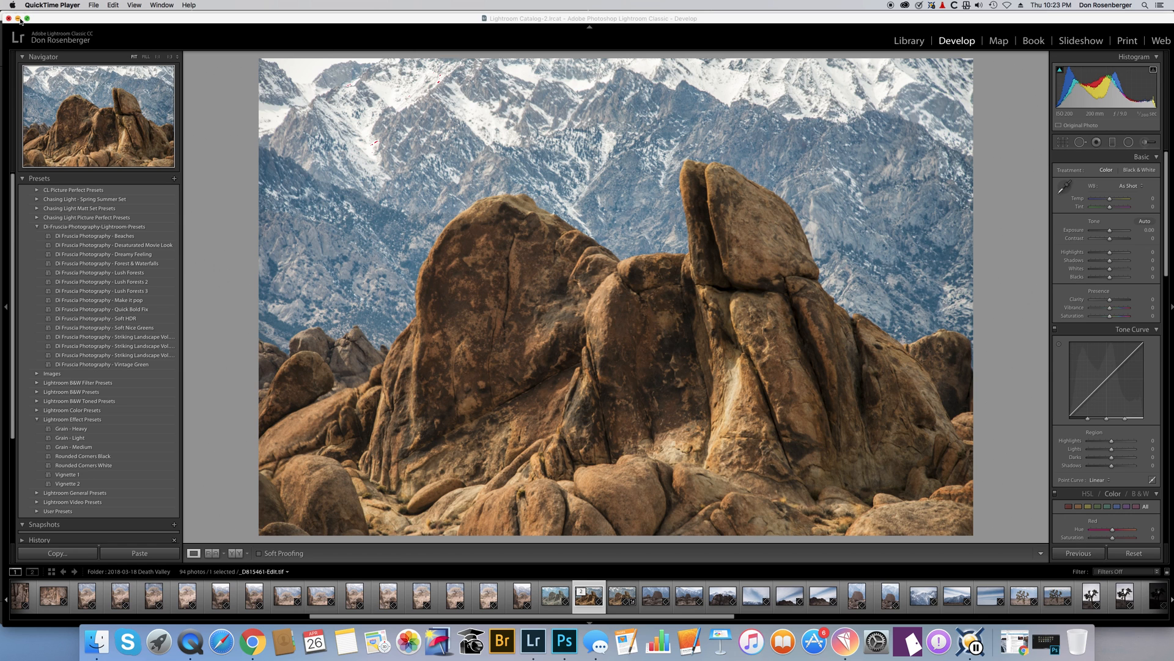
Step: Minimize the Lightroom window to reveal Topaz Studio, and switch to Adobe Bridge
{"action": "left_click", "coordinate": [17, 19]}
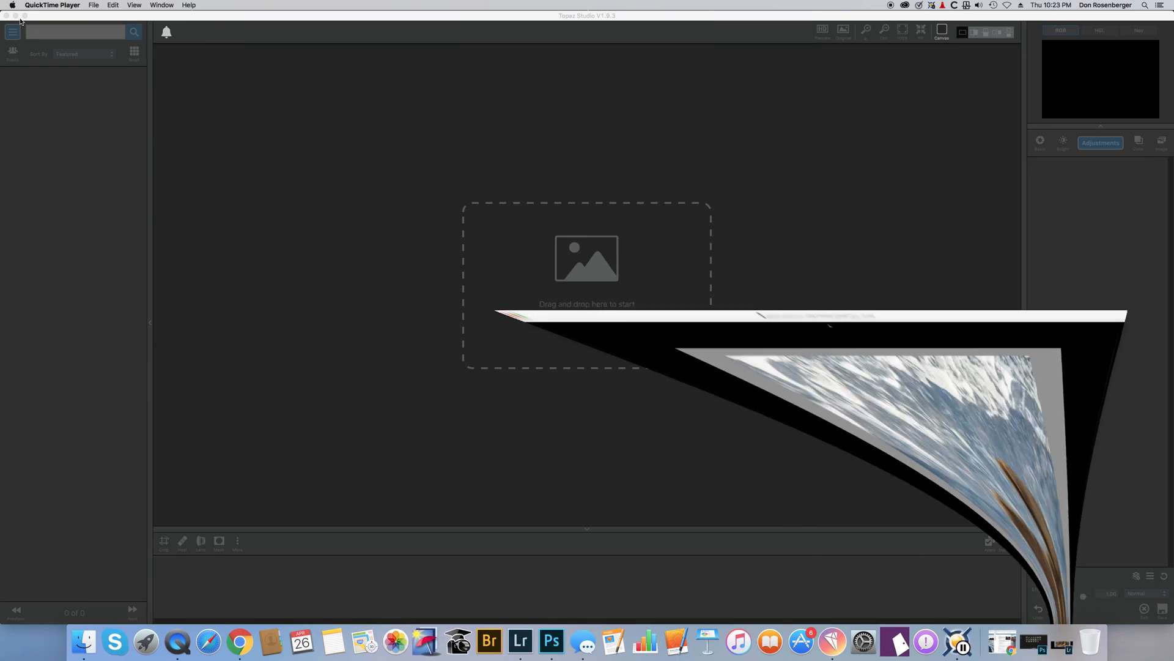
{"action": "left_click", "coordinate": [115, 21]}
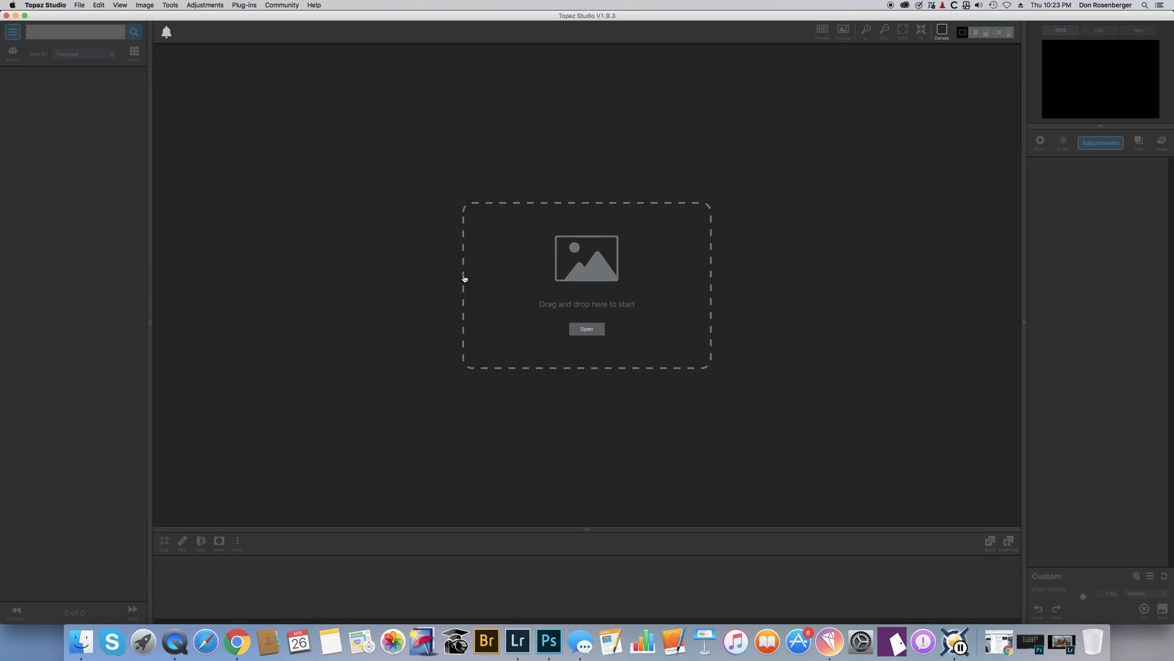
{"action": "left_click", "coordinate": [494, 630]}
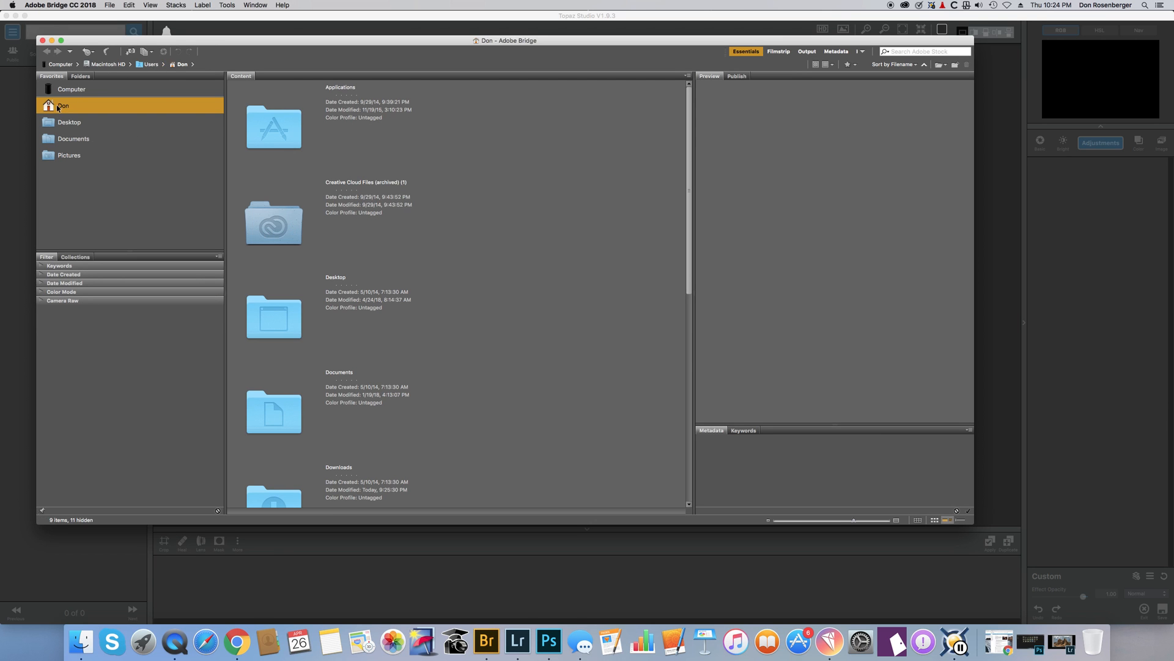
Step: Browse to the 2018-03-16 Death Valley folder inside the 2018 folder on the OWC 8 TB Bay 1 drive
{"action": "left_click", "coordinate": [71, 90]}
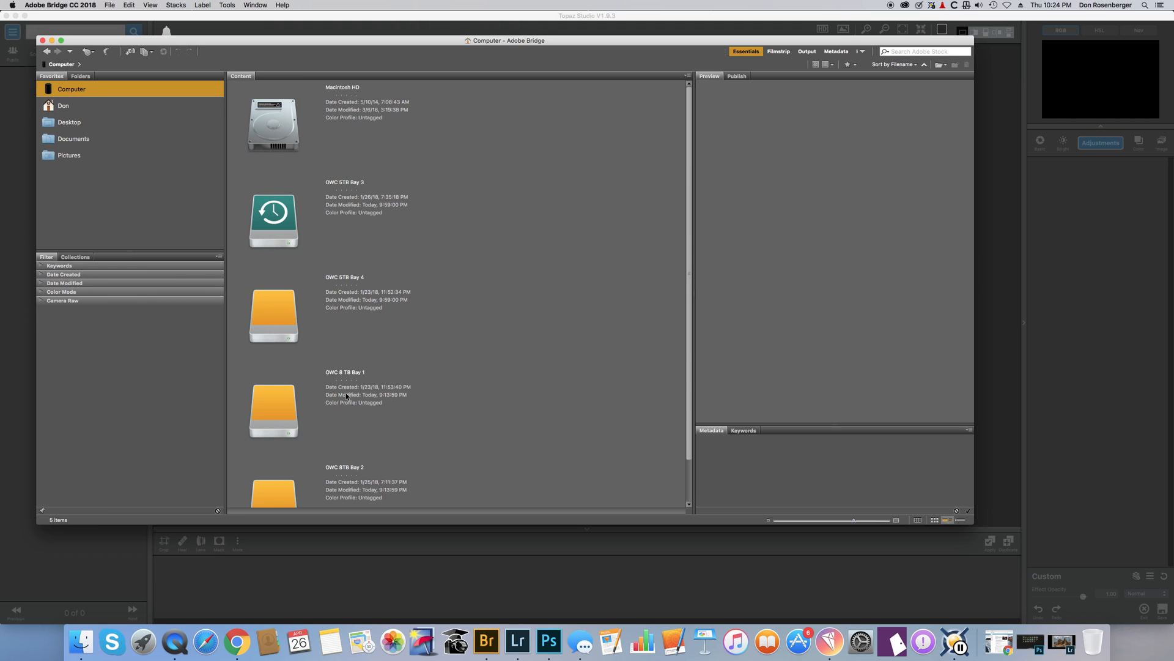
{"action": "double_click", "coordinate": [379, 404]}
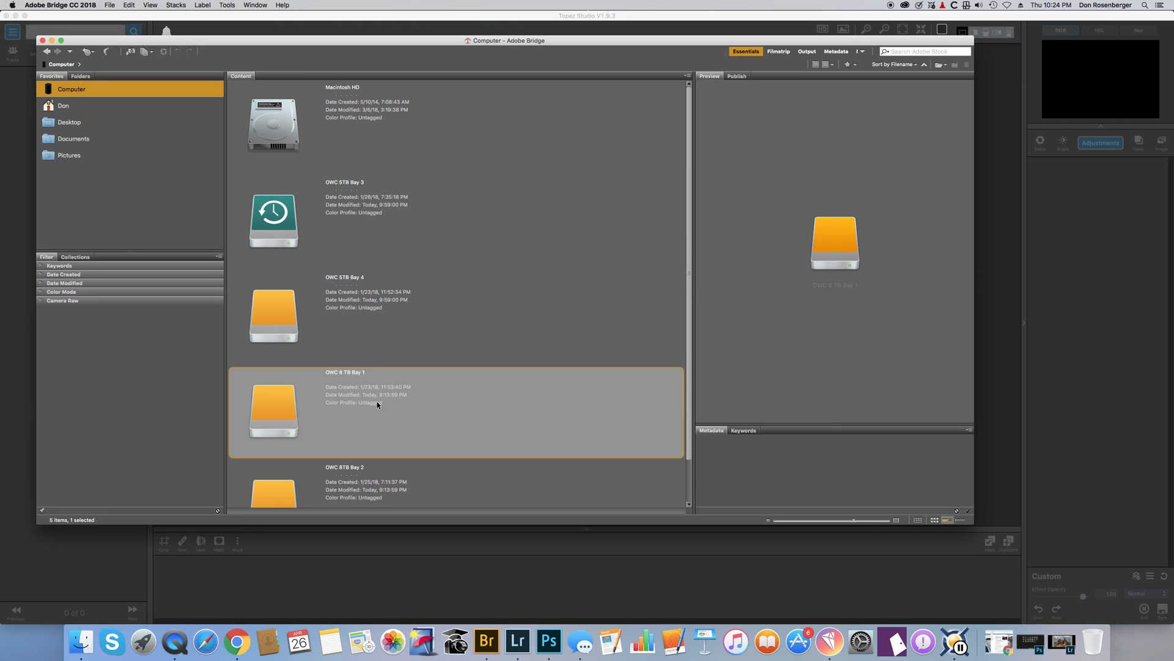
{"action": "scroll", "coordinate": [355, 255], "scroll_direction": "down", "scroll_amount": 6}
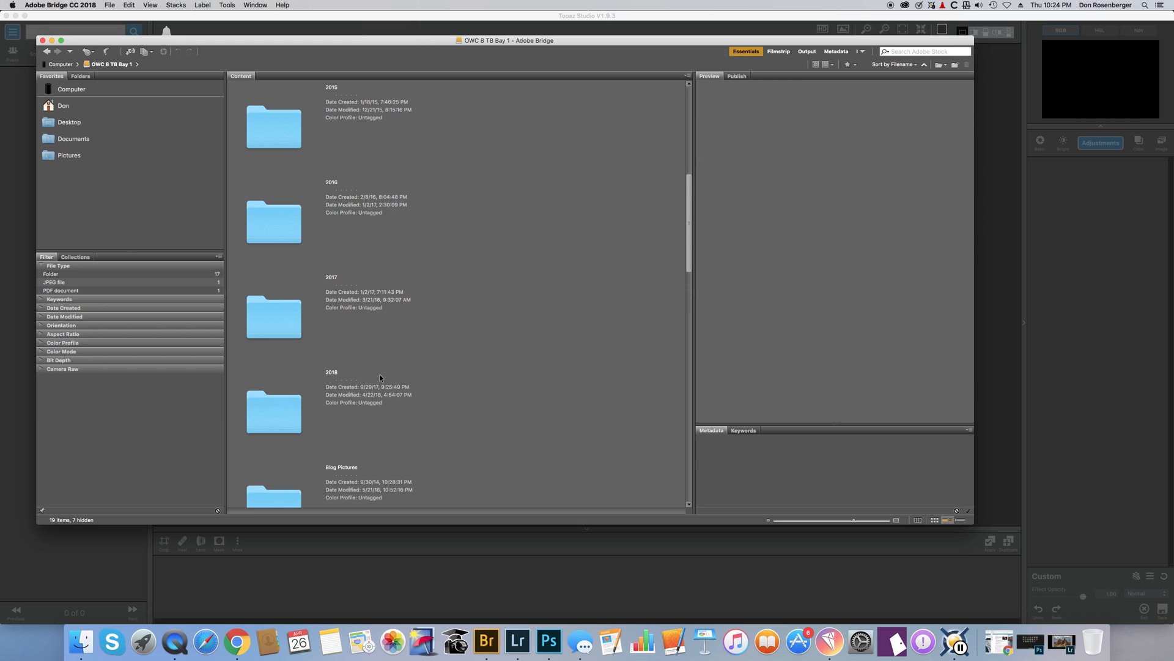
{"action": "double_click", "coordinate": [352, 215]}
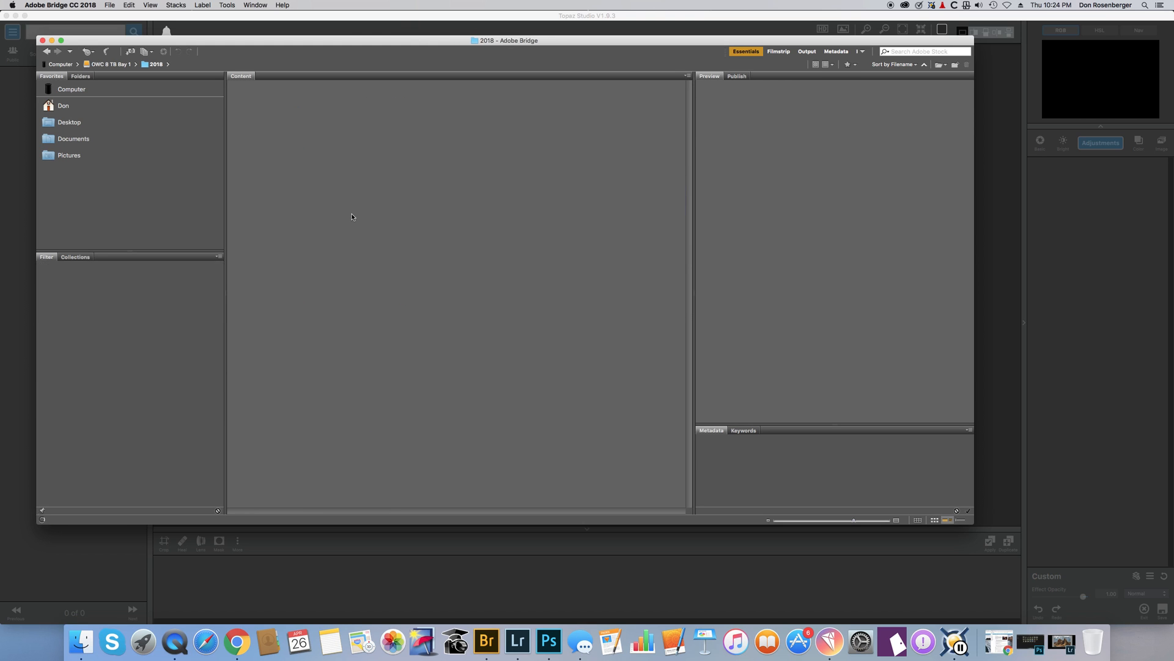
{"action": "double_click", "coordinate": [369, 230]}
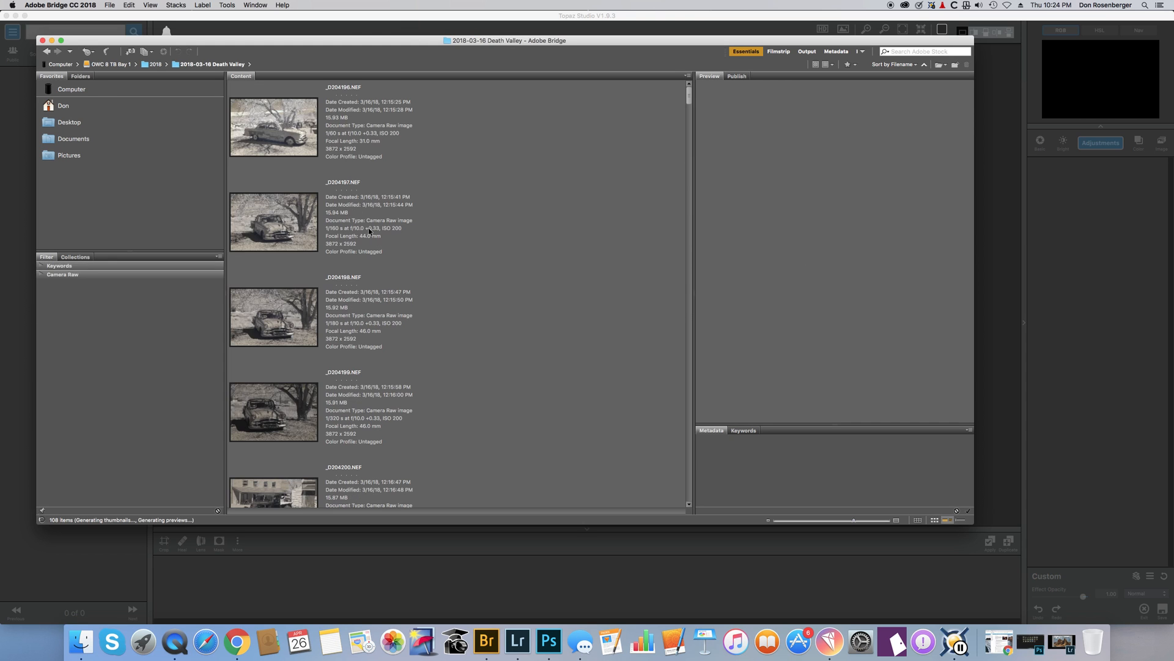
Step: Load _D204196.NEF from Bridge into the empty Topaz Studio canvas and minimize the Bridge window
{"action": "left_click", "coordinate": [297, 130]}
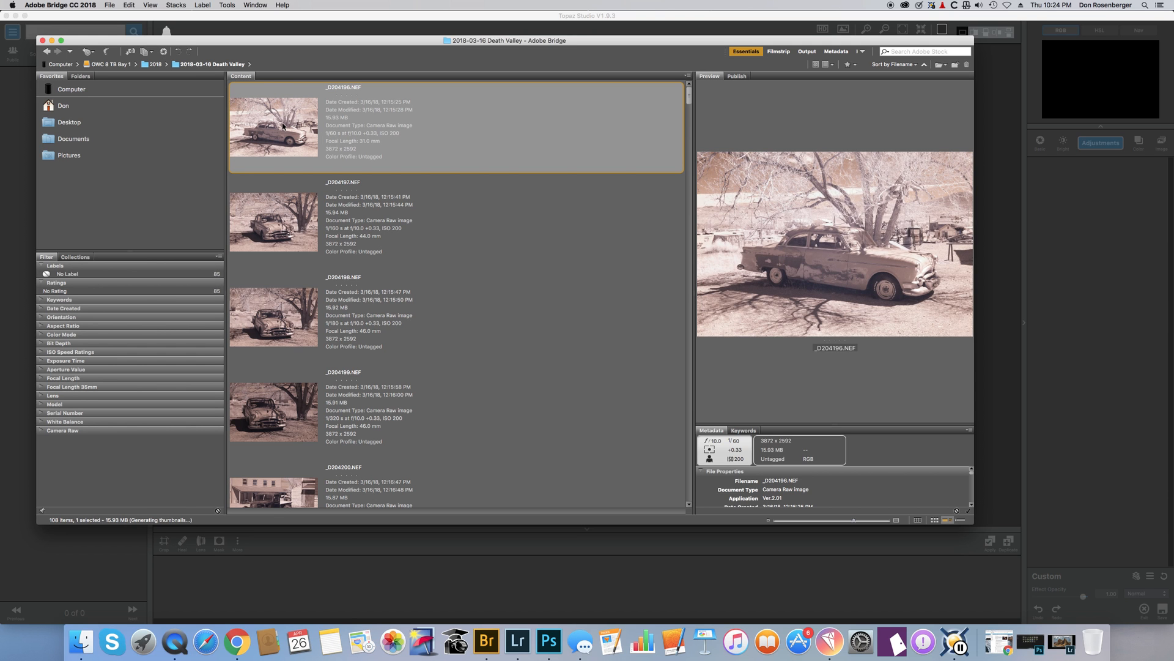
{"action": "left_click_drag", "start_coordinate": [259, 44], "coordinate": [900, 309]}
{"action": "left_click_drag", "start_coordinate": [941, 384], "coordinate": [611, 287]}
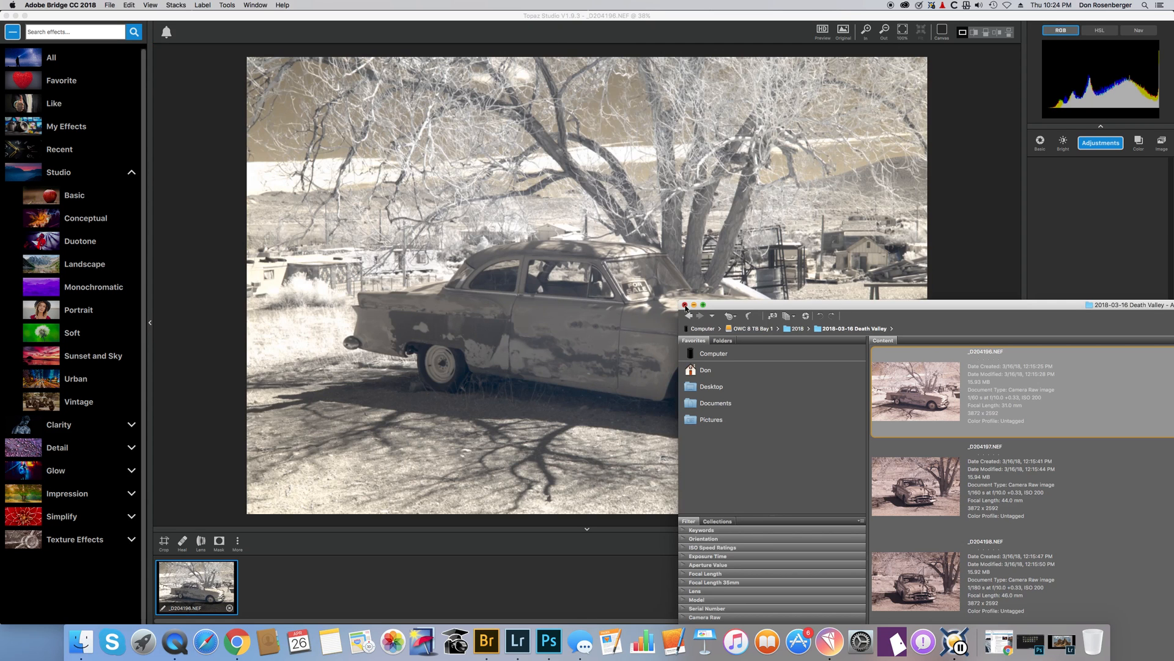
{"action": "left_click", "coordinate": [695, 305]}
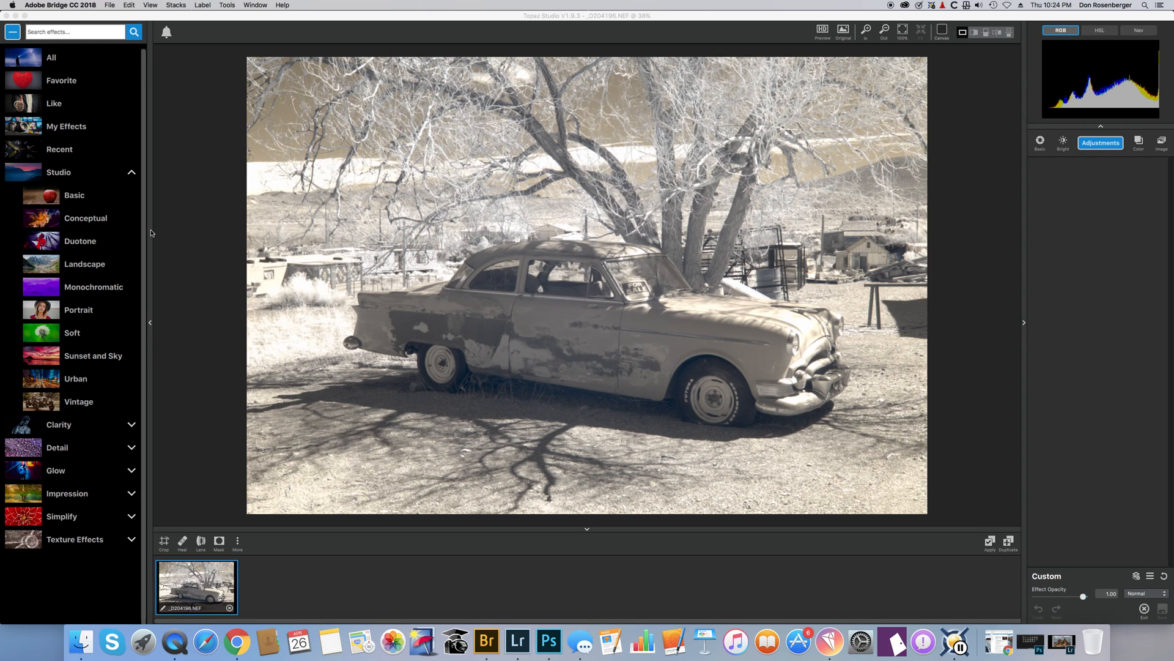
Step: Apply the Basic Workflow effect to the car photo, with its Basic Adjustment saturation at -1.00 and exposure slightly raised
{"action": "left_click", "coordinate": [73, 197]}
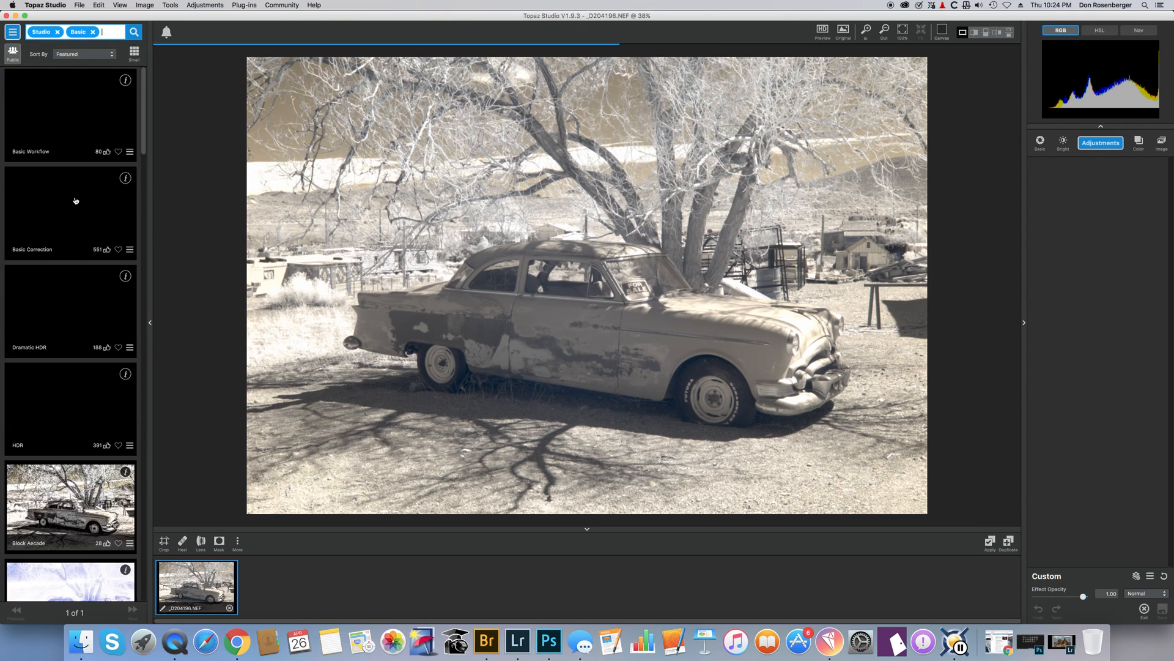
{"action": "left_click", "coordinate": [59, 126]}
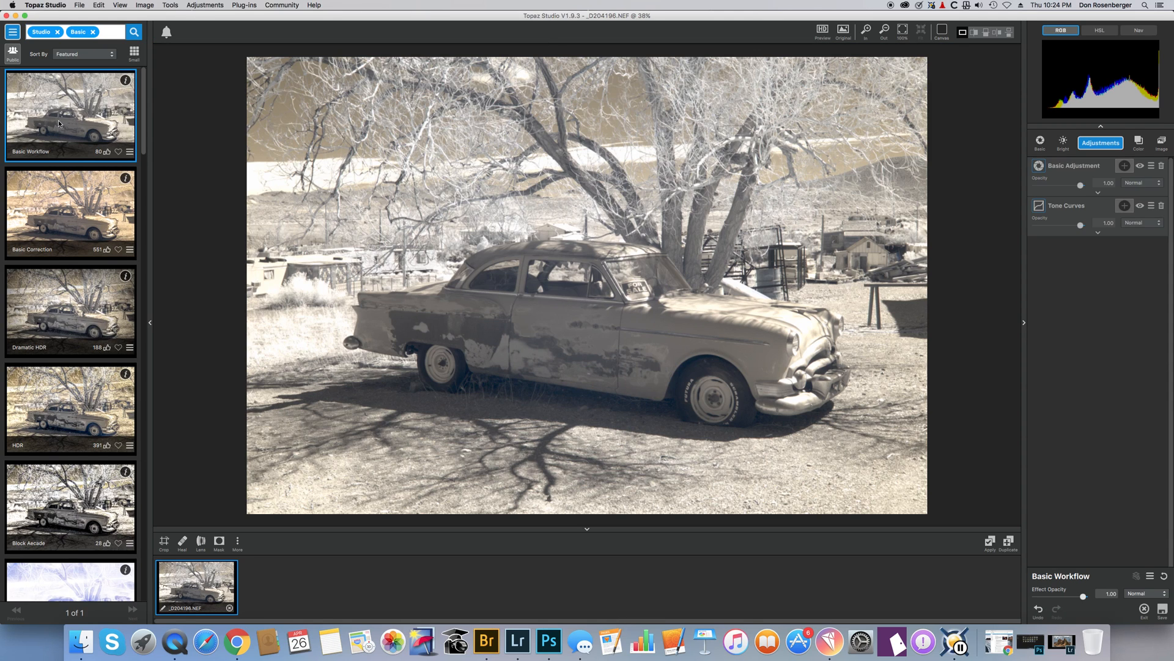
{"action": "left_click", "coordinate": [1098, 192]}
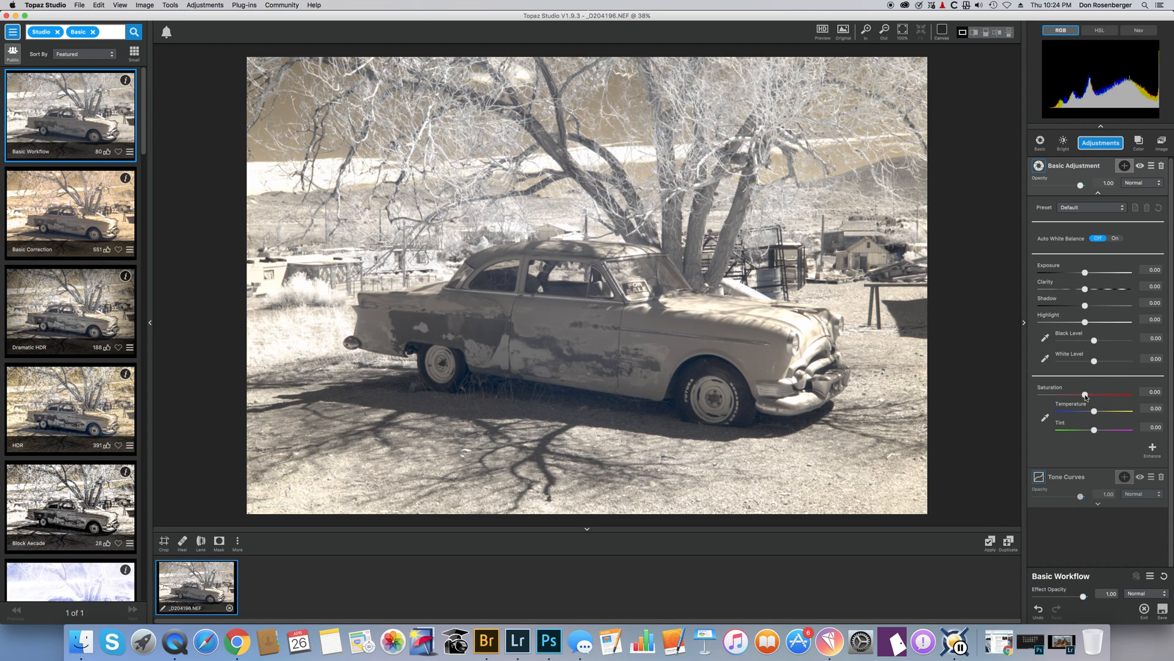
{"action": "left_click_drag", "start_coordinate": [1084, 395], "coordinate": [1031, 403]}
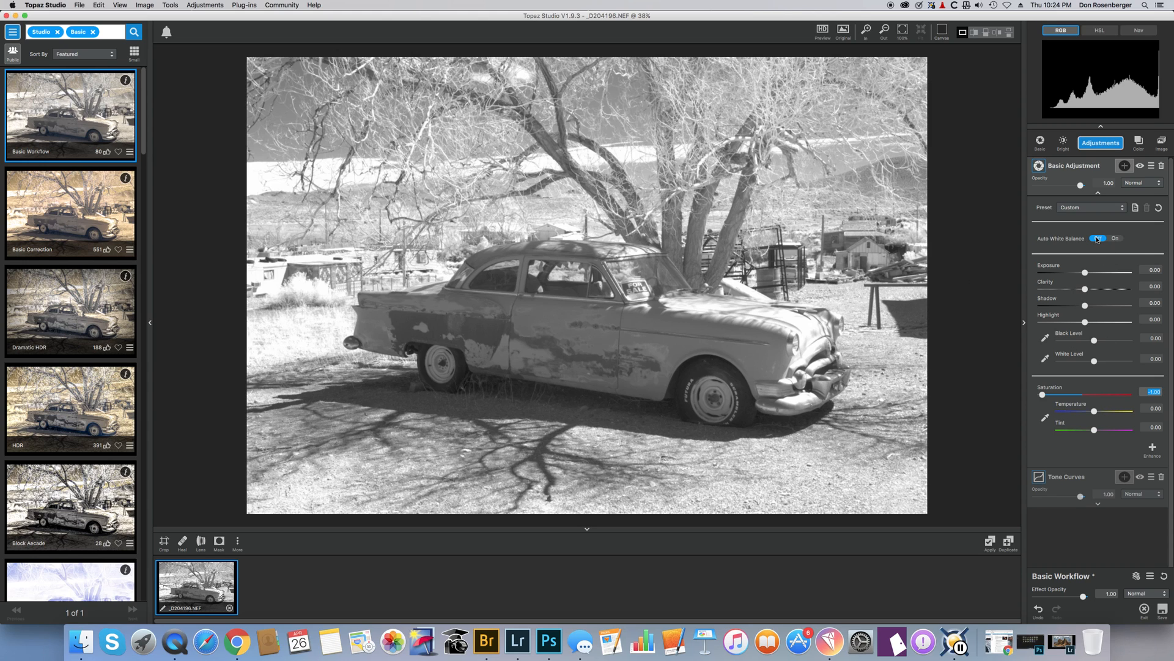
{"action": "left_click_drag", "start_coordinate": [1088, 278], "coordinate": [1091, 281]}
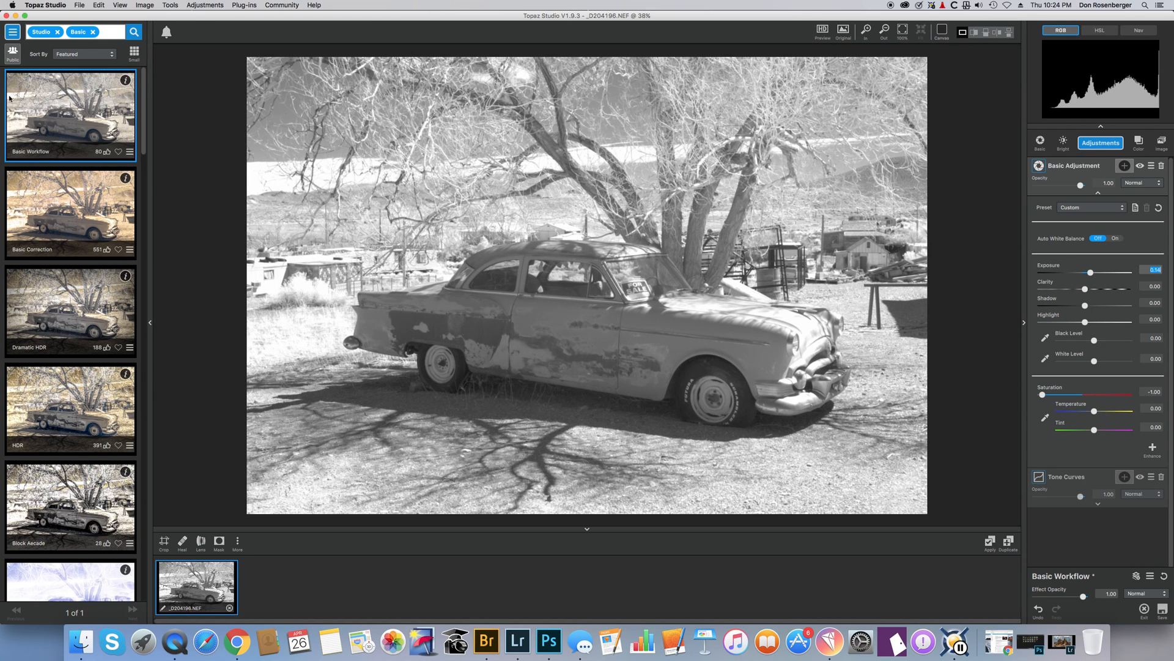
Step: Apply the Hot Summer effect from the Studio Vintage category to the car photo
{"action": "left_click", "coordinate": [15, 33]}
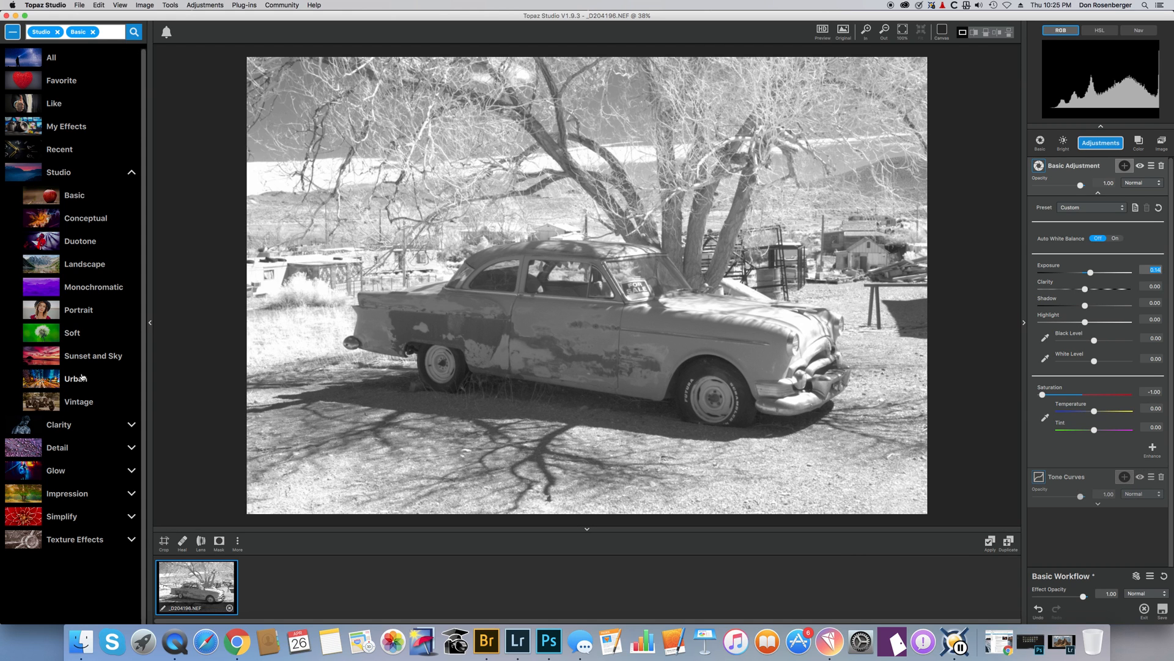
{"action": "left_click", "coordinate": [82, 401]}
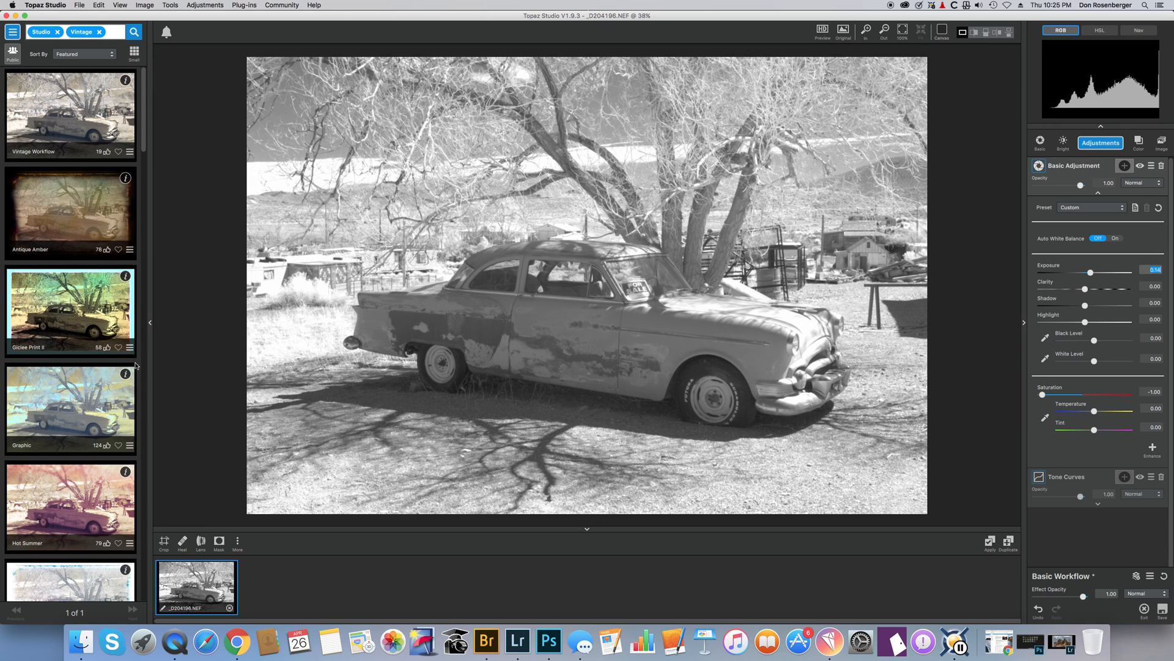
{"action": "left_click", "coordinate": [83, 505]}
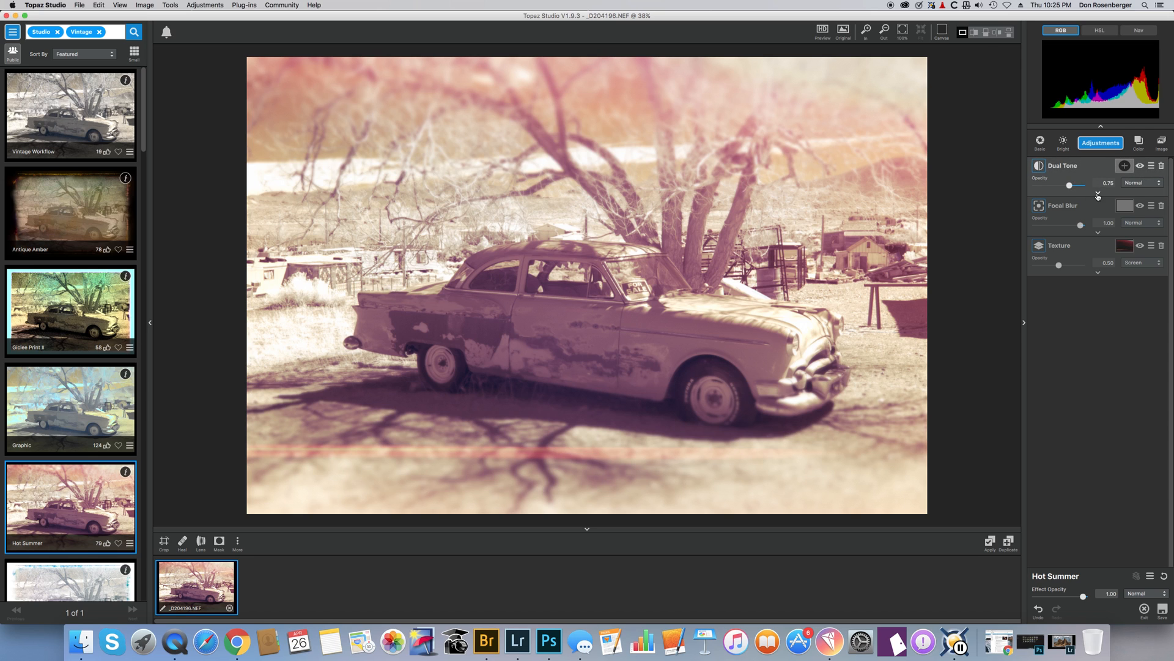
Step: Try Dual Tone opacity 0.52 and Focal Blur opacity 0.00, return the blur opacity to 1.00 and reset Dual Tone
{"action": "left_click", "coordinate": [1098, 193]}
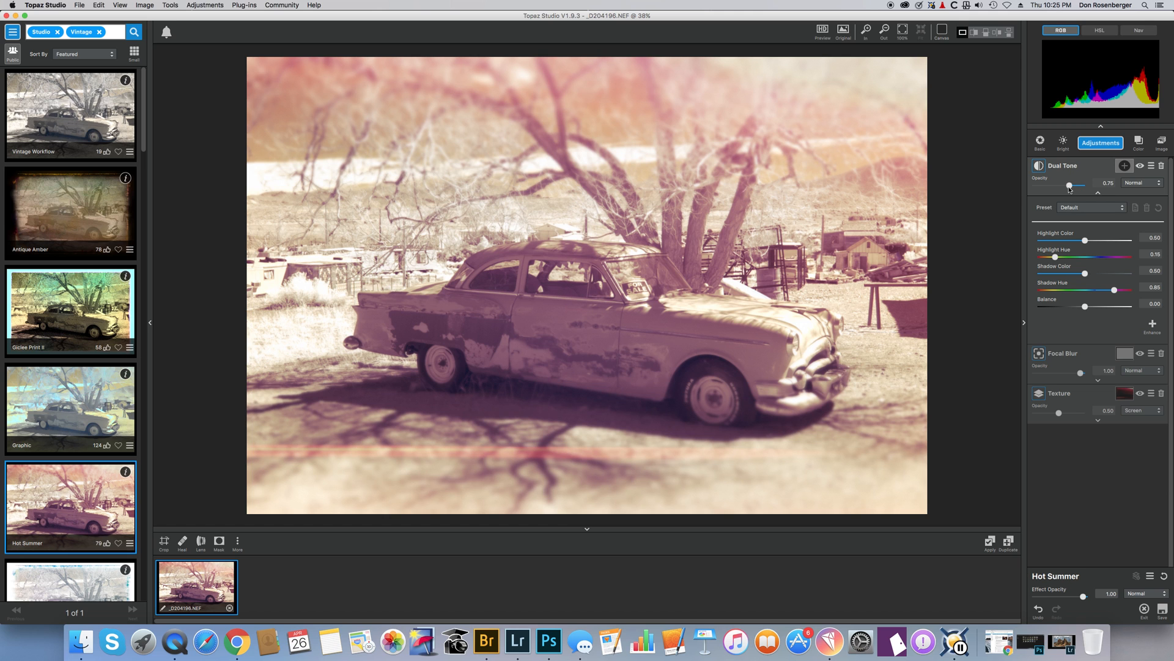
{"action": "mouse_move", "coordinate": [1069, 184]}
{"action": "left_mouse_down"}
{"action": "mouse_move", "coordinate": [1079, 189]}
{"action": "mouse_move", "coordinate": [1018, 192]}
{"action": "mouse_move", "coordinate": [1083, 195]}
{"action": "mouse_move", "coordinate": [1068, 196]}
{"action": "left_mouse_up"}
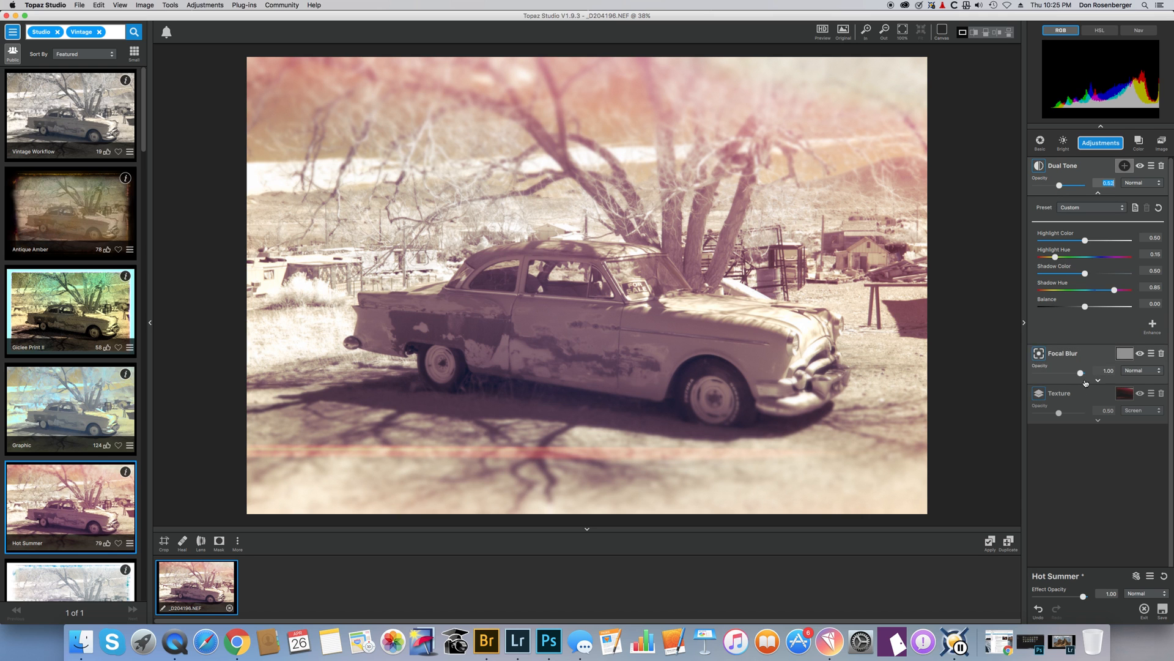
{"action": "left_click_drag", "start_coordinate": [1080, 372], "coordinate": [1015, 380]}
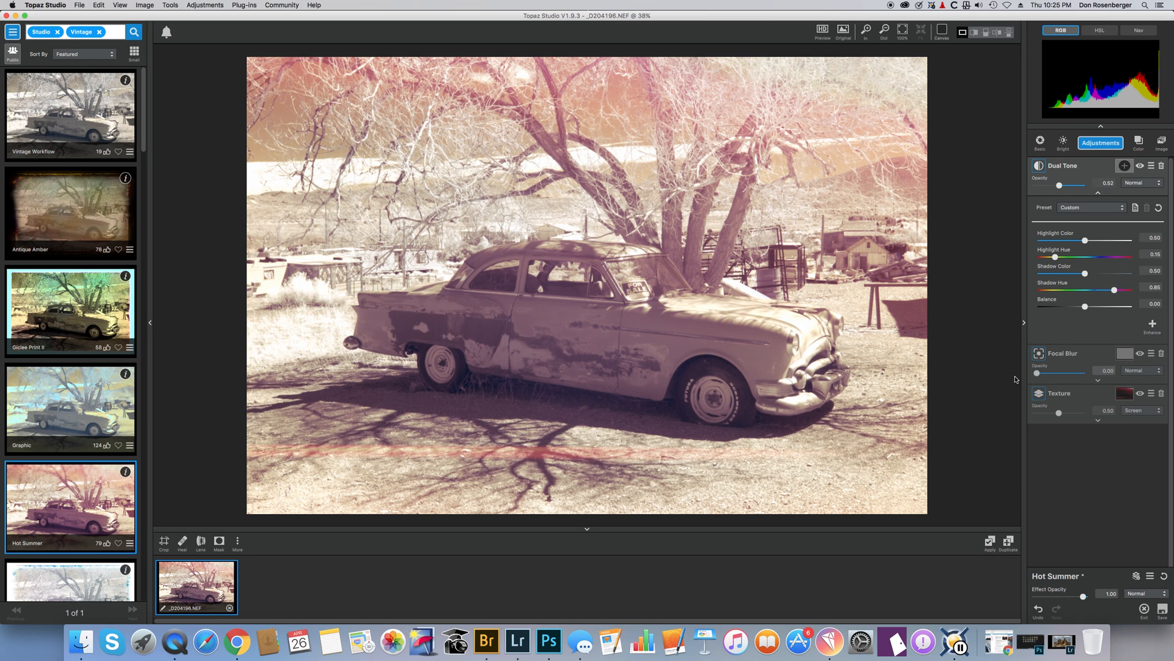
{"action": "left_click_drag", "start_coordinate": [1015, 379], "coordinate": [1083, 377]}
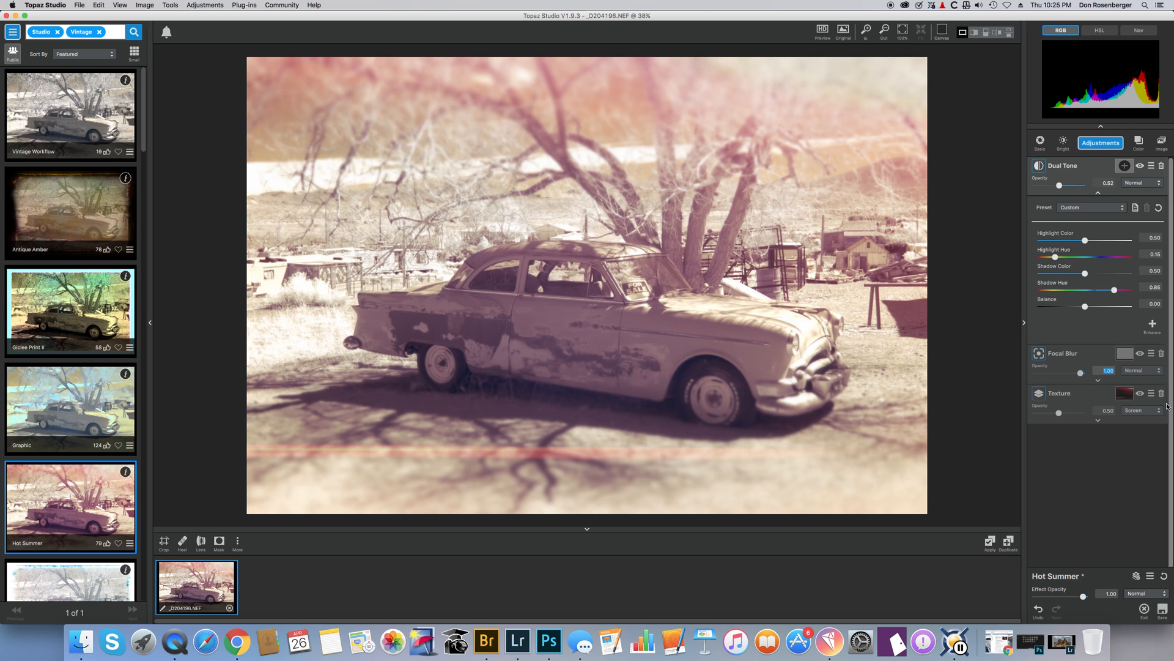
{"action": "left_click", "coordinate": [1159, 207]}
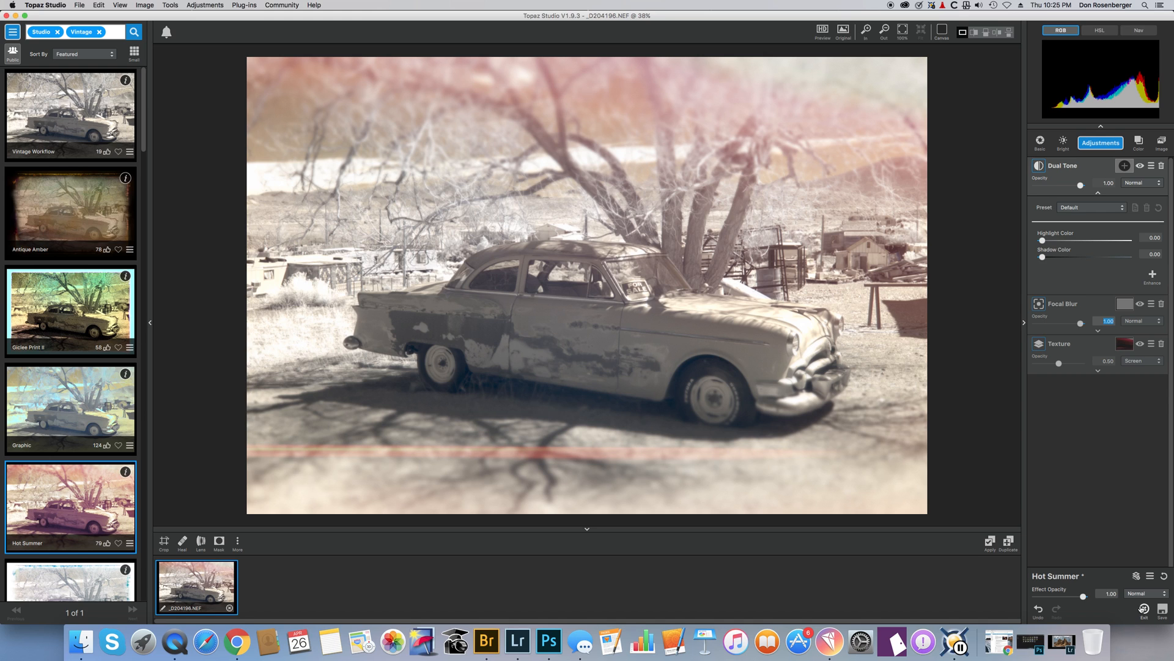
Step: Close Topaz Studio without saving the changes to the car photo, and switch back to Lightroom
{"action": "left_click", "coordinate": [6, 15]}
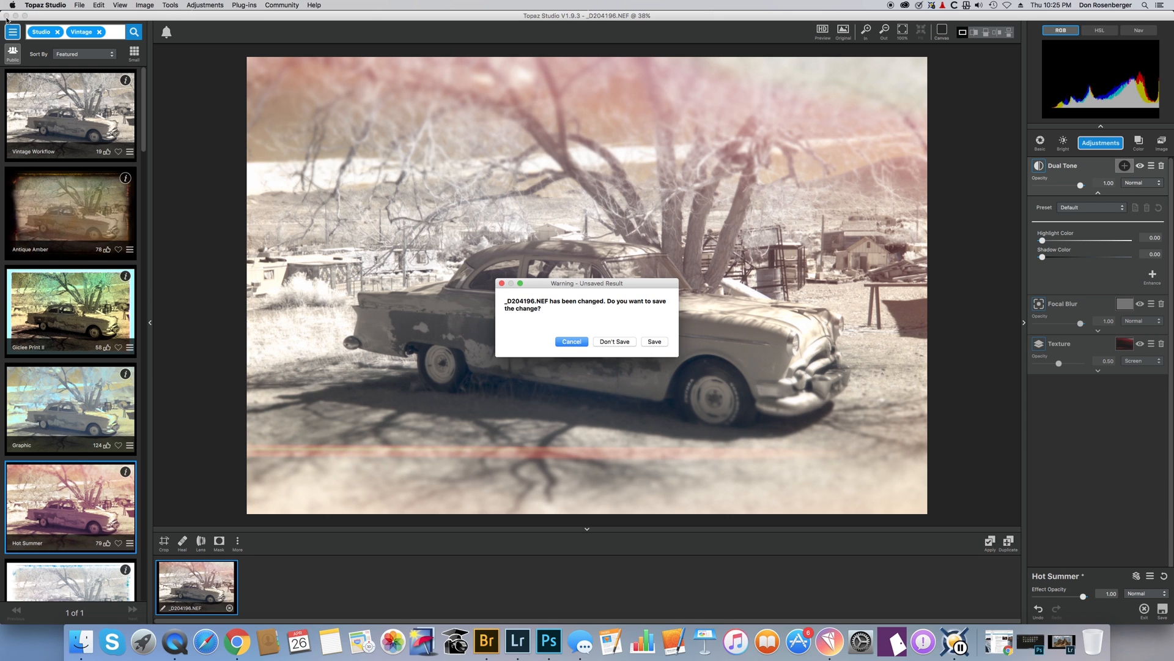
{"action": "left_click", "coordinate": [613, 342]}
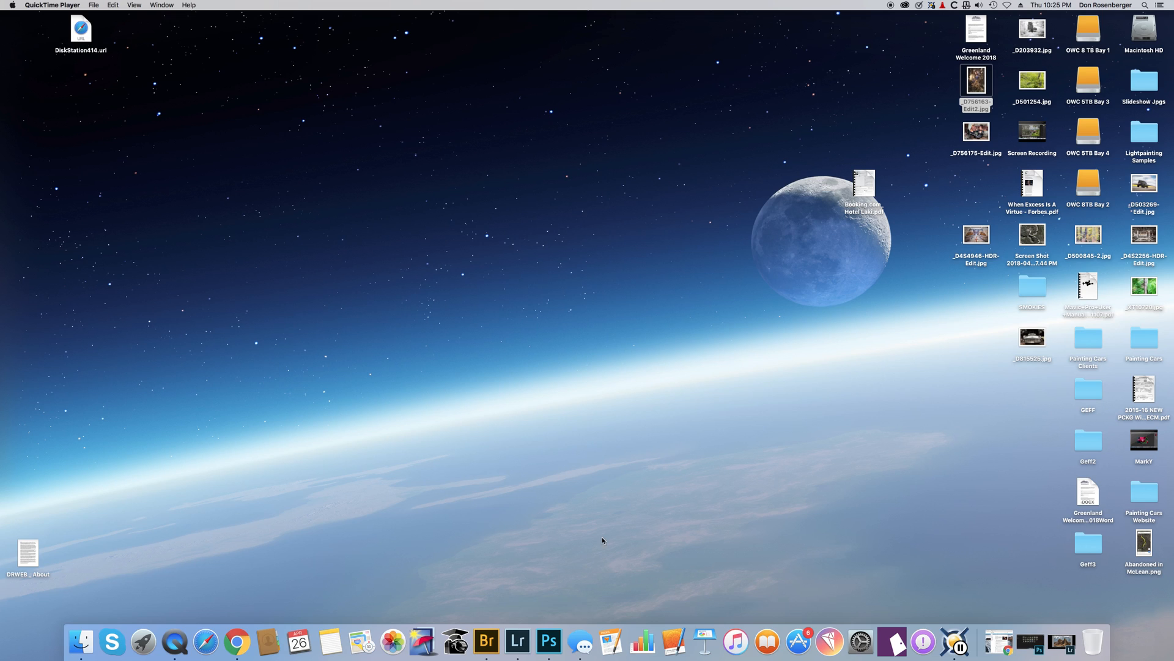
{"action": "left_click", "coordinate": [518, 641]}
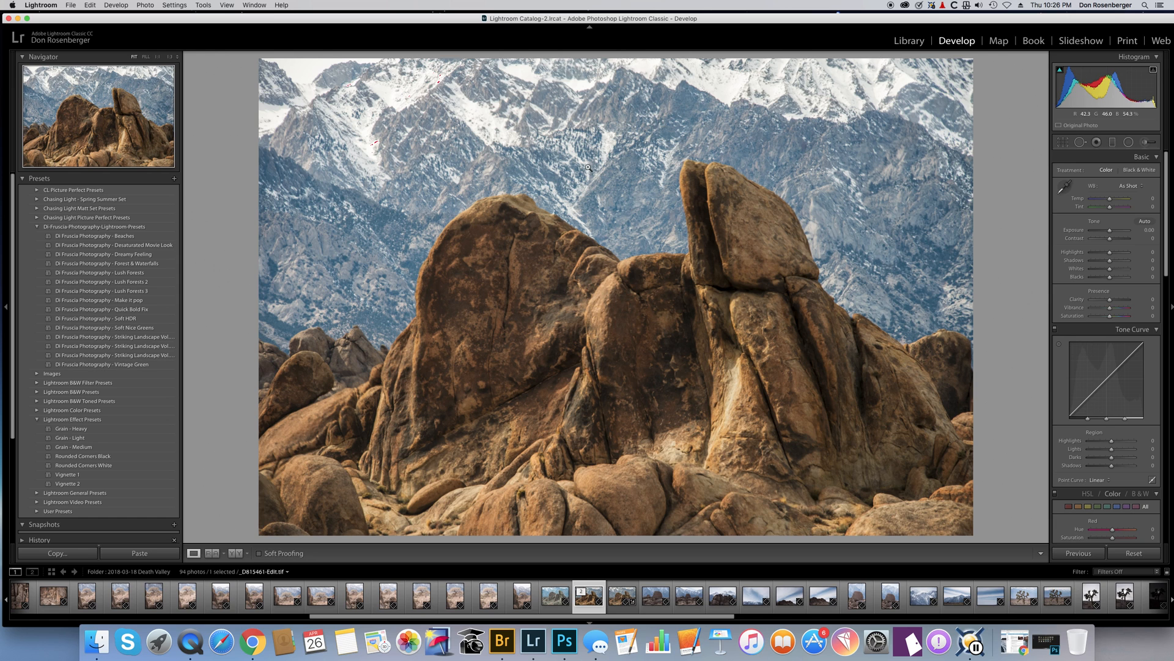
Step: Examine the external editors offered for the rock formation photo, and leave the list without choosing one
{"action": "right_click", "coordinate": [617, 264]}
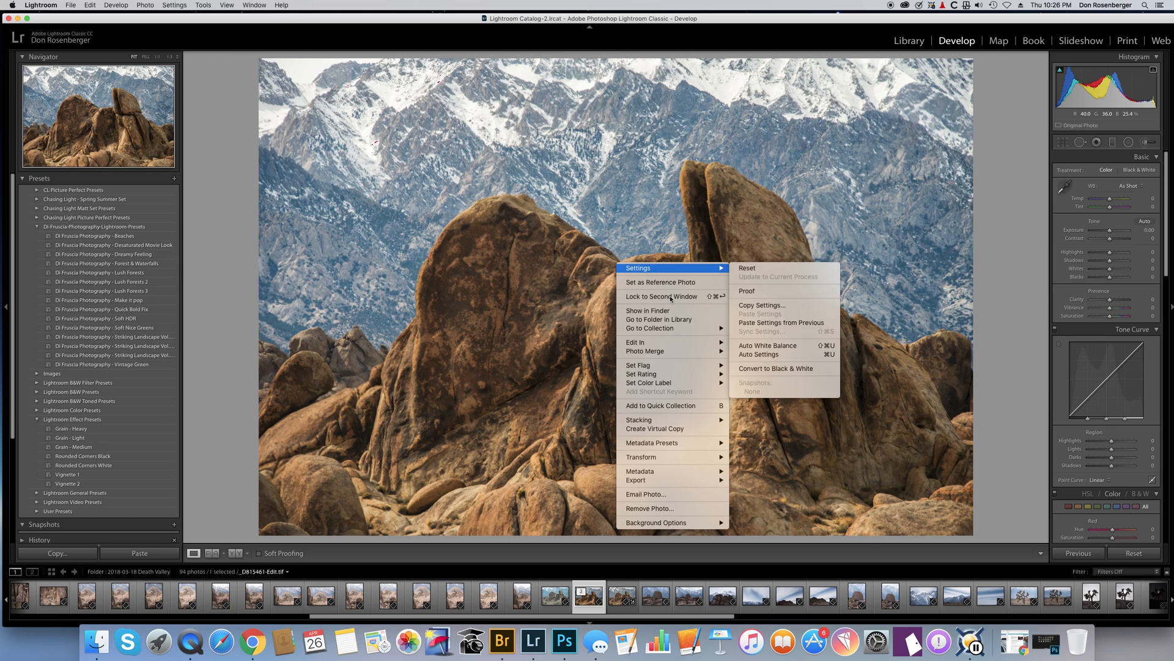
{"action": "mouse_move", "coordinate": [664, 340]}
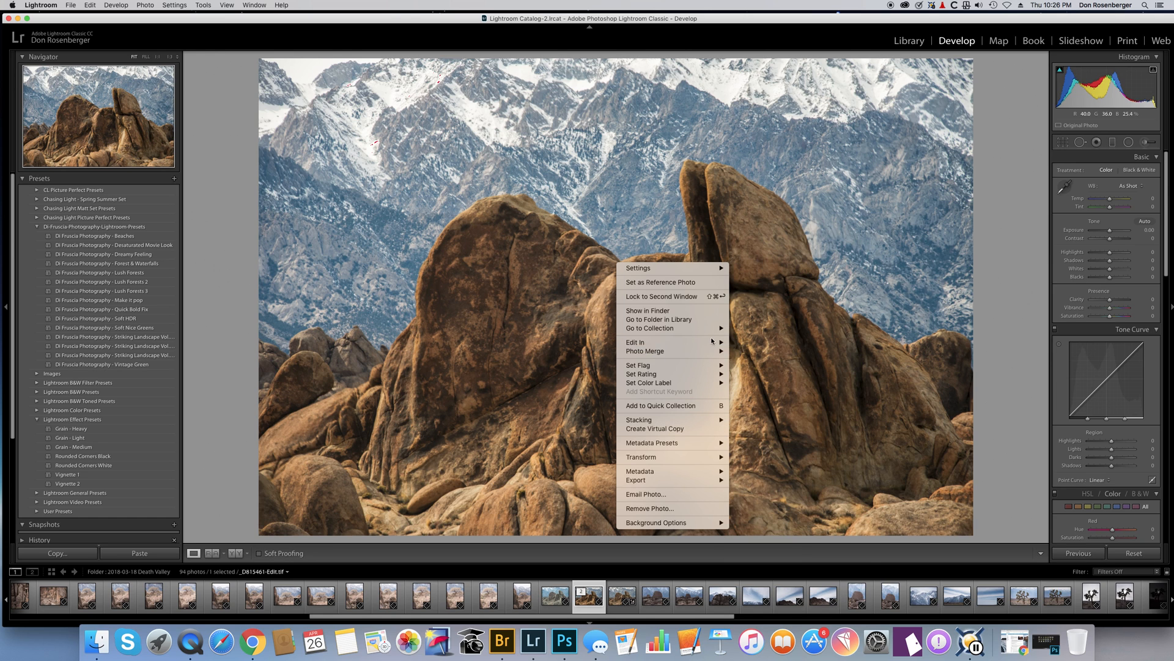
{"action": "mouse_move", "coordinate": [707, 343]}
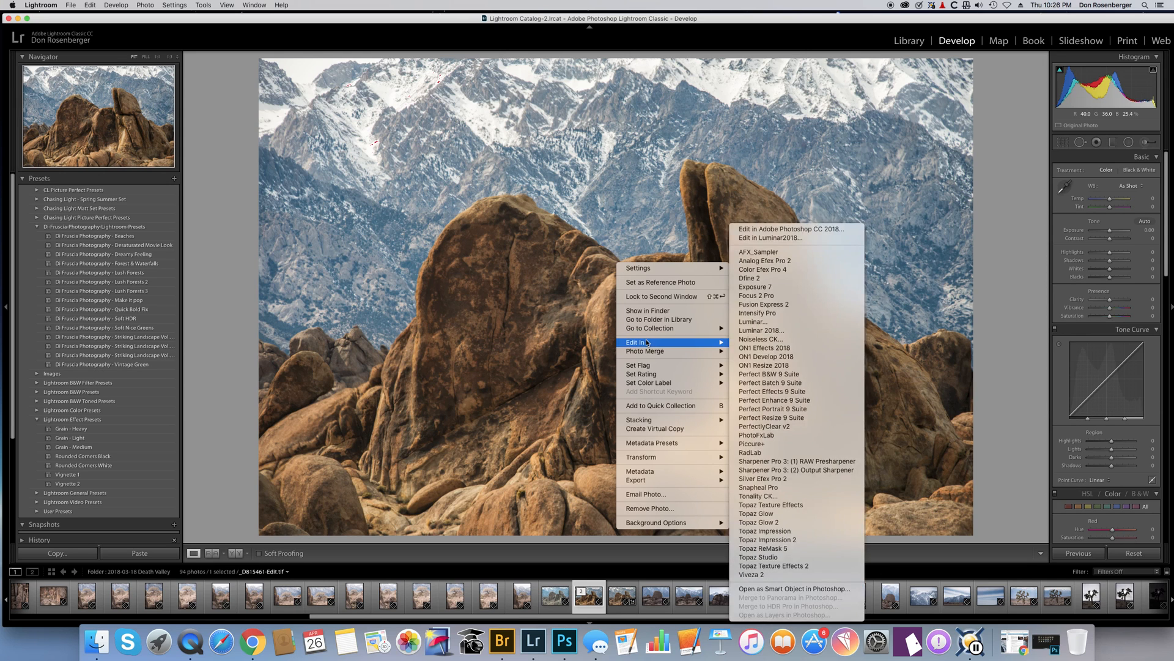
{"action": "left_click", "coordinate": [928, 275]}
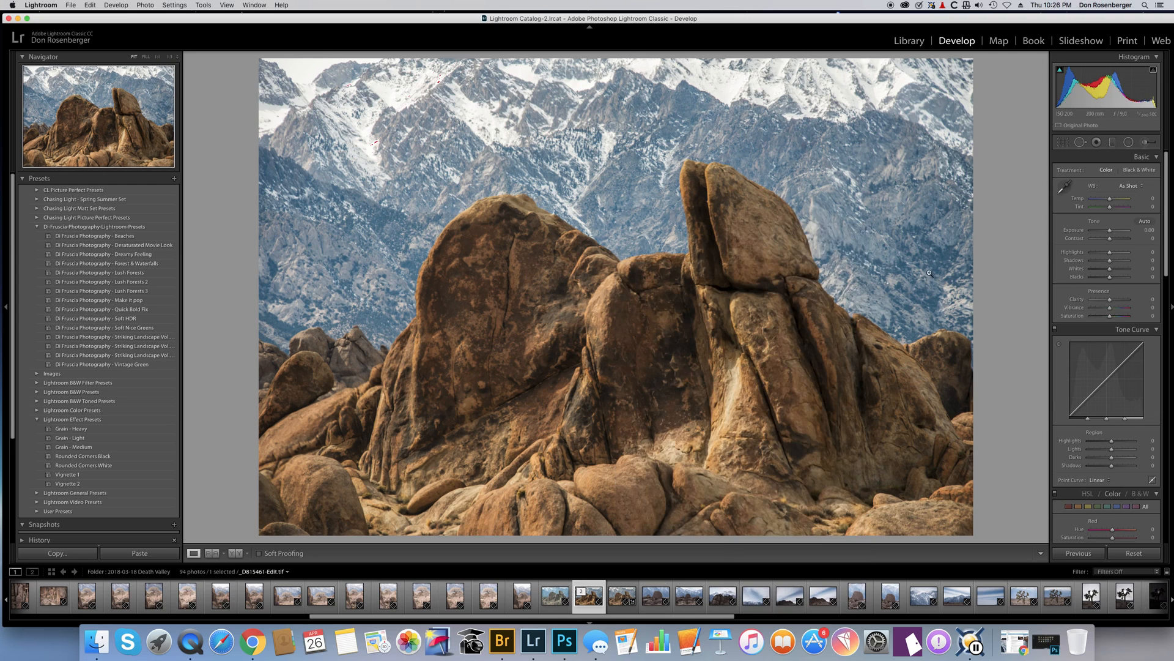
Step: Apply the automatic tone adjustment to the rock formation photo and raise its Clarity to +33
{"action": "left_click", "coordinate": [1146, 221]}
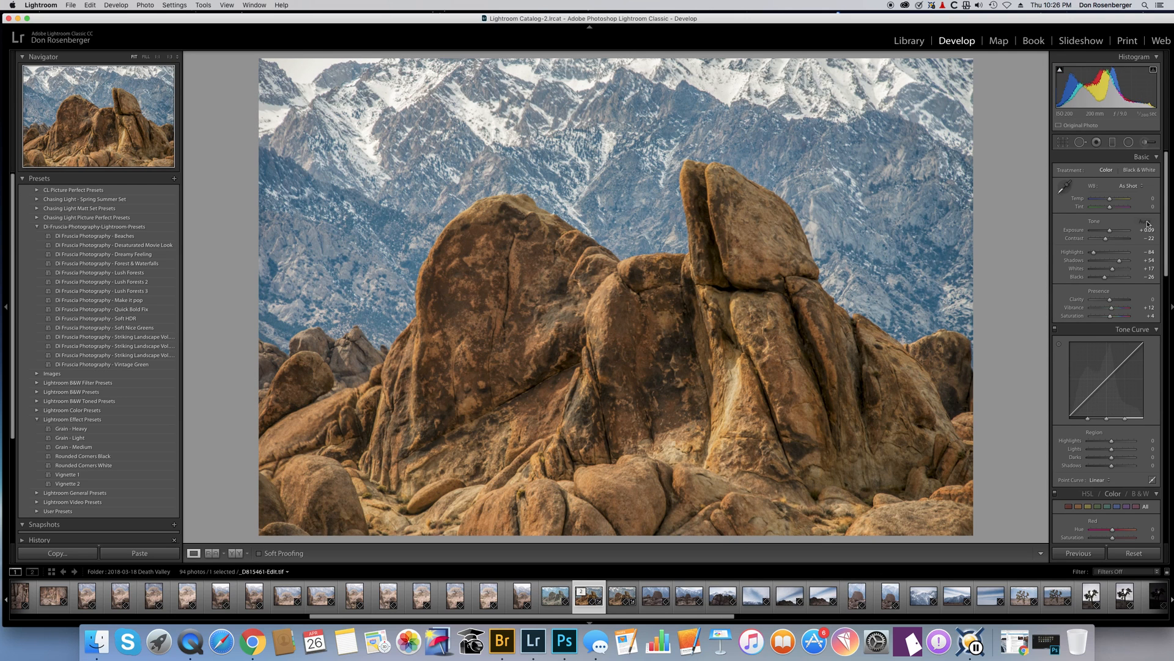
{"action": "left_click_drag", "start_coordinate": [1111, 299], "coordinate": [1117, 301]}
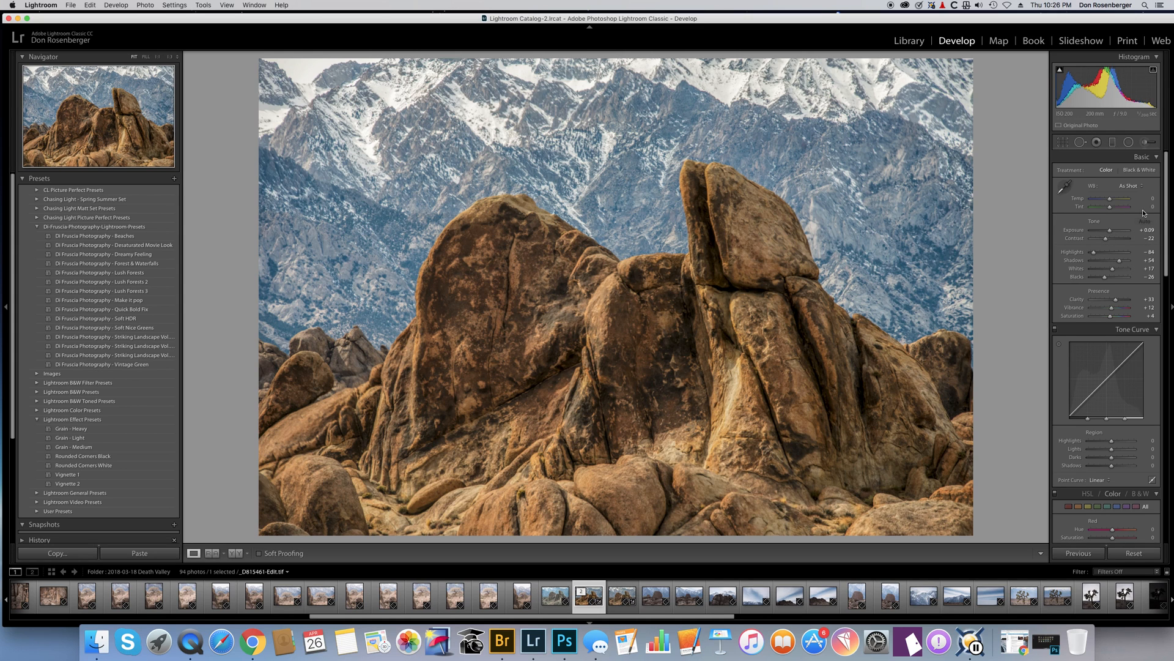
Step: Try the Auto white balance on the rock formation photo and restore it to As Shot
{"action": "left_click", "coordinate": [1127, 185]}
{"action": "left_click", "coordinate": [1131, 193]}
{"action": "left_click", "coordinate": [1129, 185]}
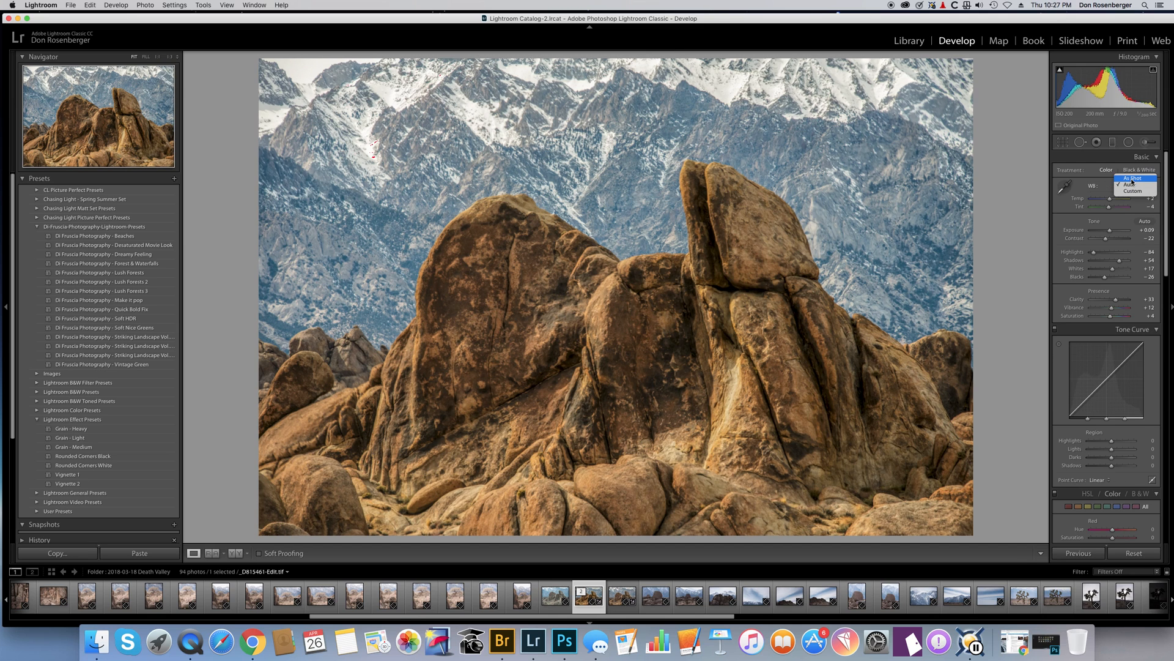
{"action": "left_click", "coordinate": [1132, 180]}
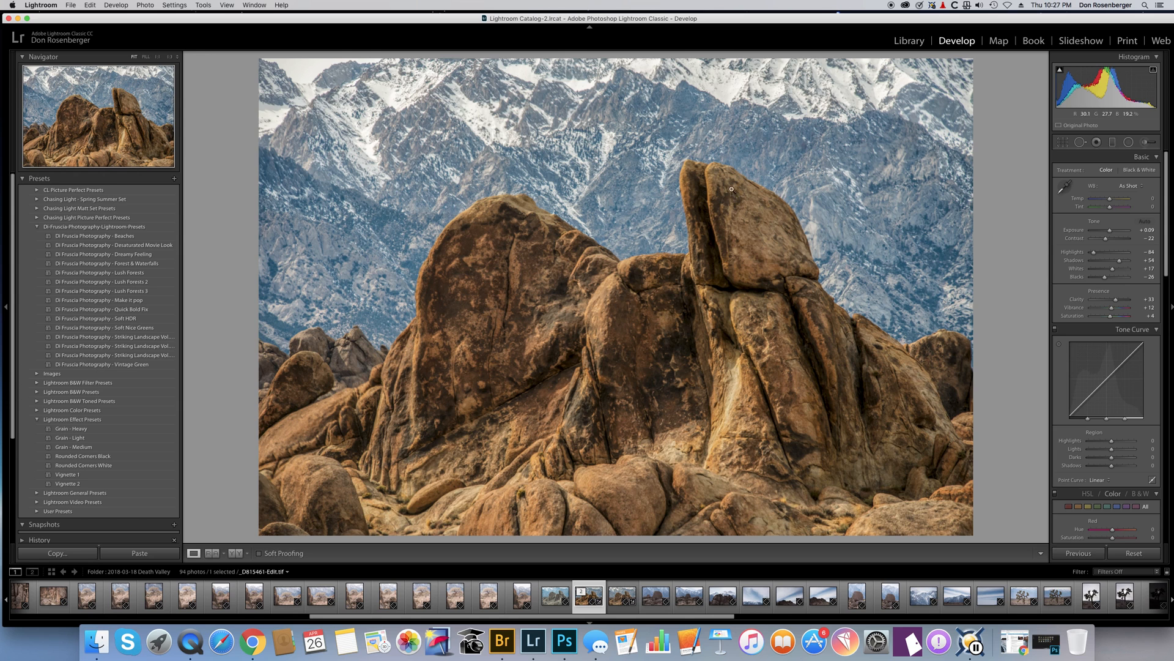
Step: Set a custom white balance from the snowy mountains and open a copy with Lightroom adjustments in Adobe Photoshop CC 2018
{"action": "left_click", "coordinate": [1065, 185]}
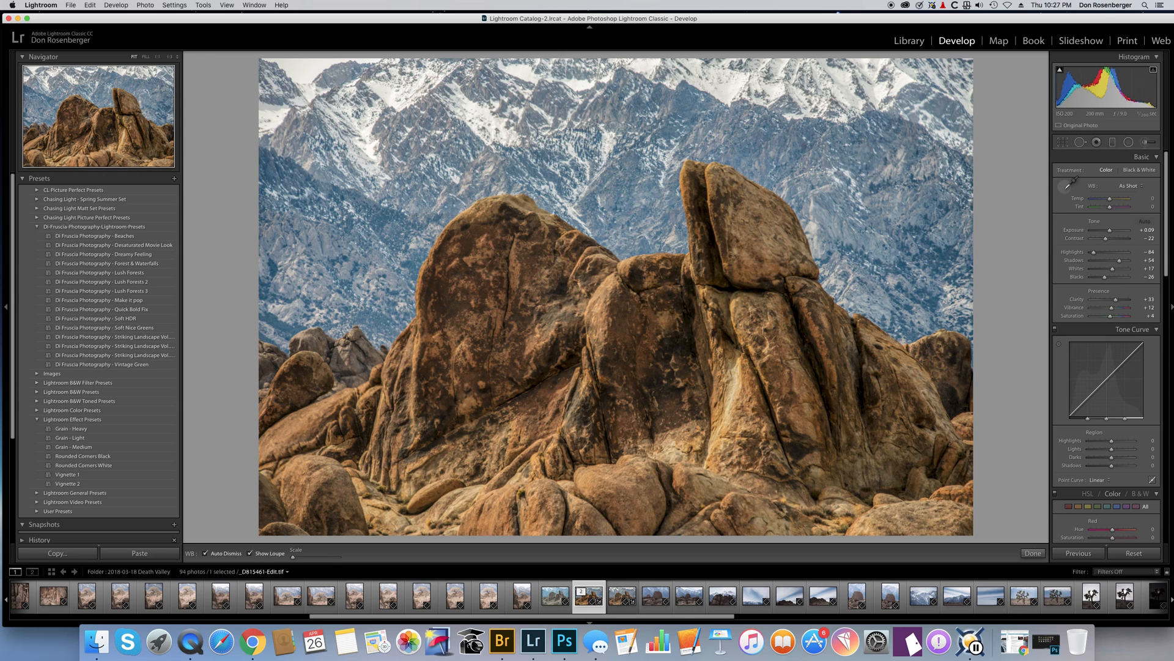
{"action": "left_click", "coordinate": [725, 86]}
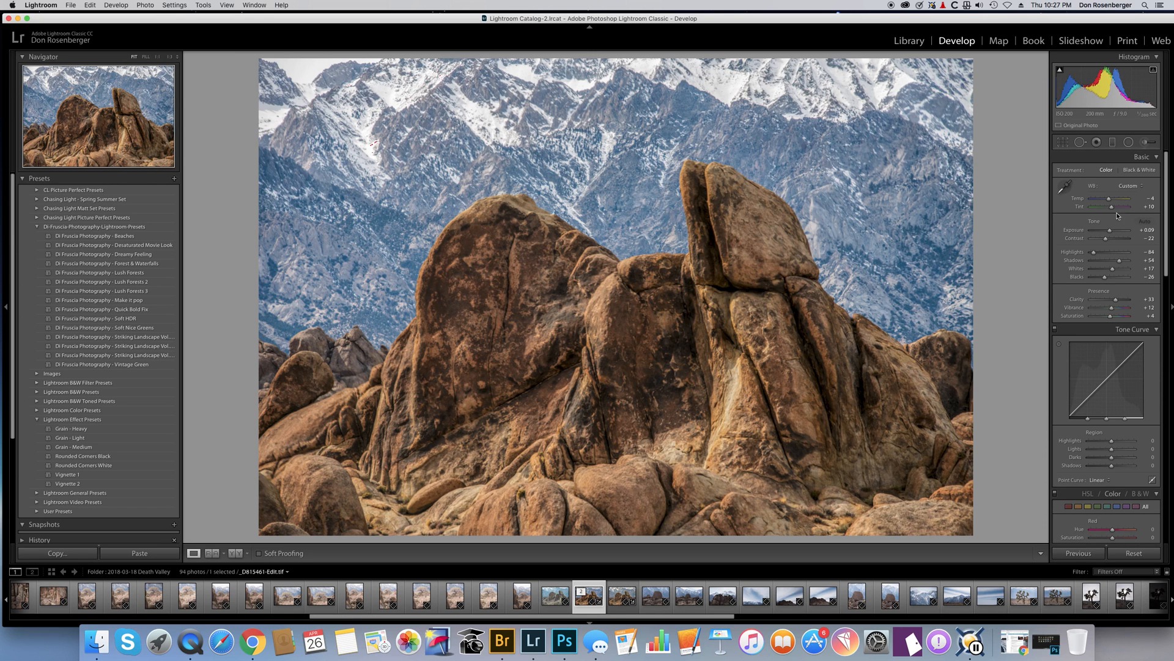
{"action": "right_click", "coordinate": [566, 170]}
{"action": "mouse_move", "coordinate": [601, 252]}
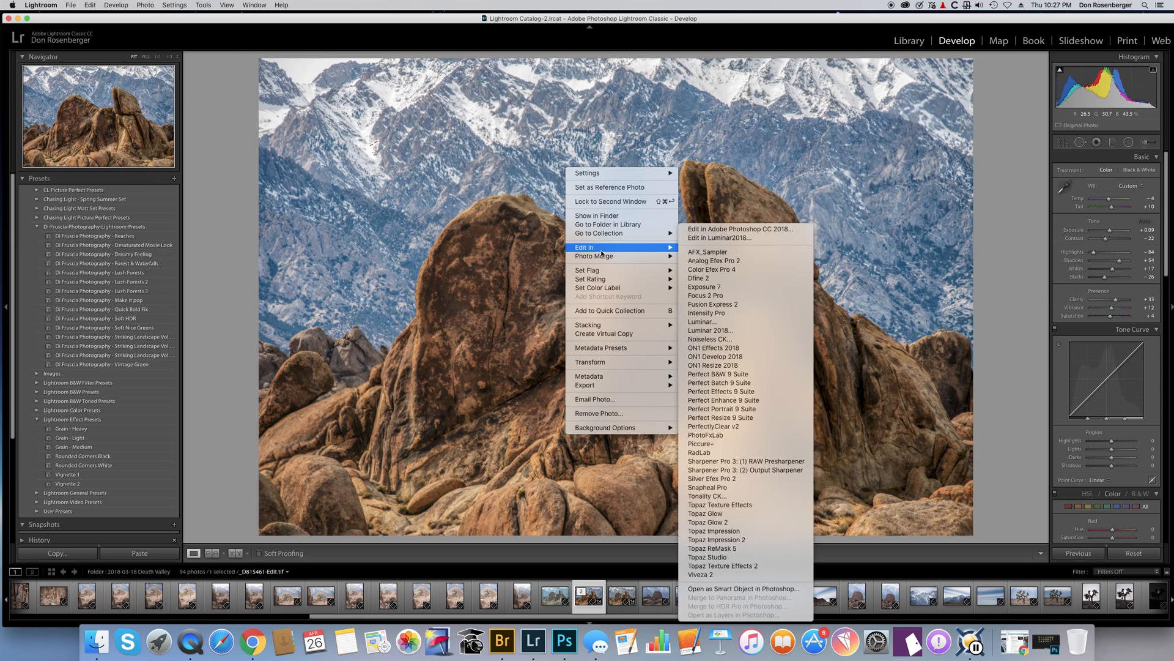
{"action": "left_click", "coordinate": [745, 229]}
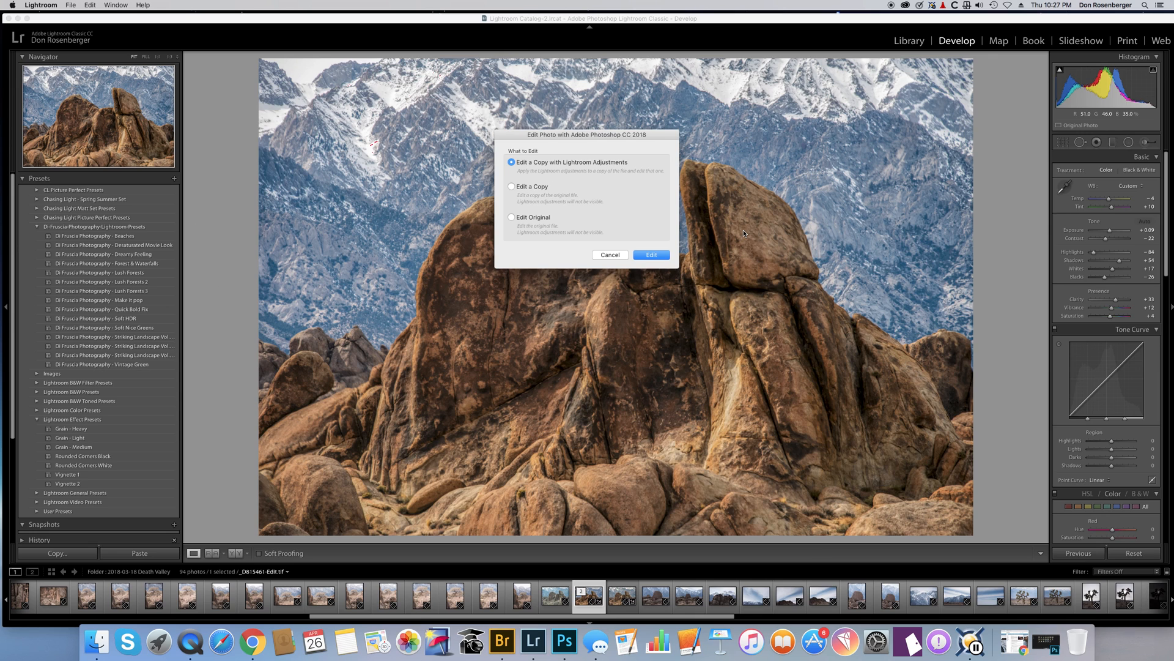
{"action": "left_click", "coordinate": [649, 257]}
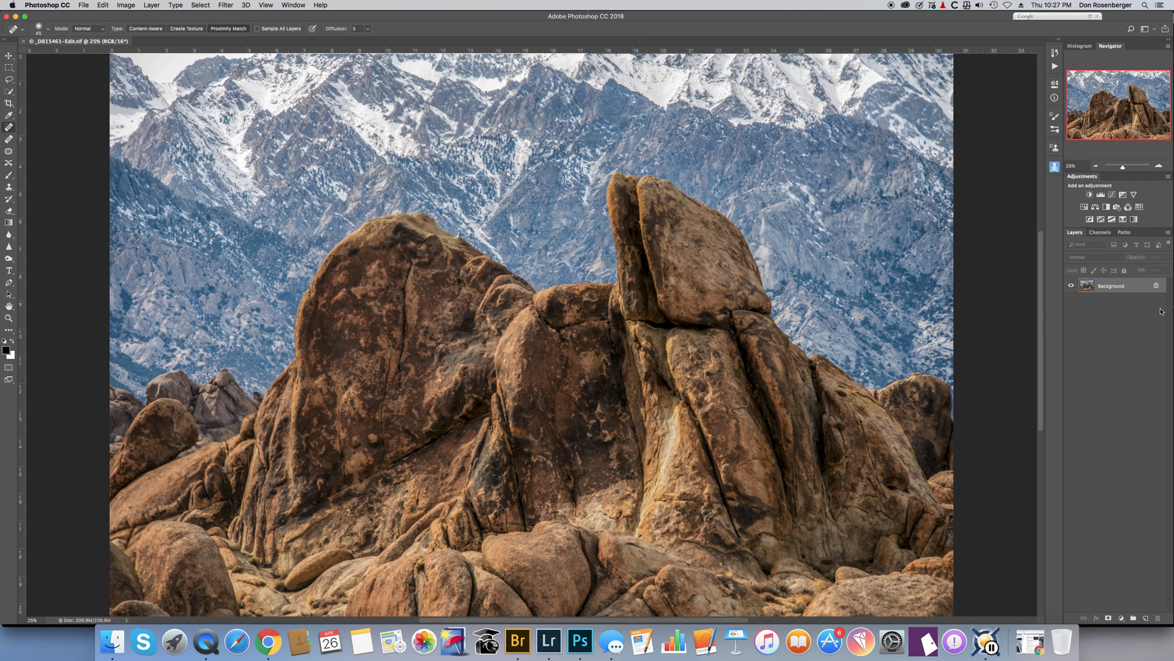
Step: Duplicate the Background layer and open the copy in the Topaz BW Effects 2 filter
{"action": "key", "text": "super+j"}
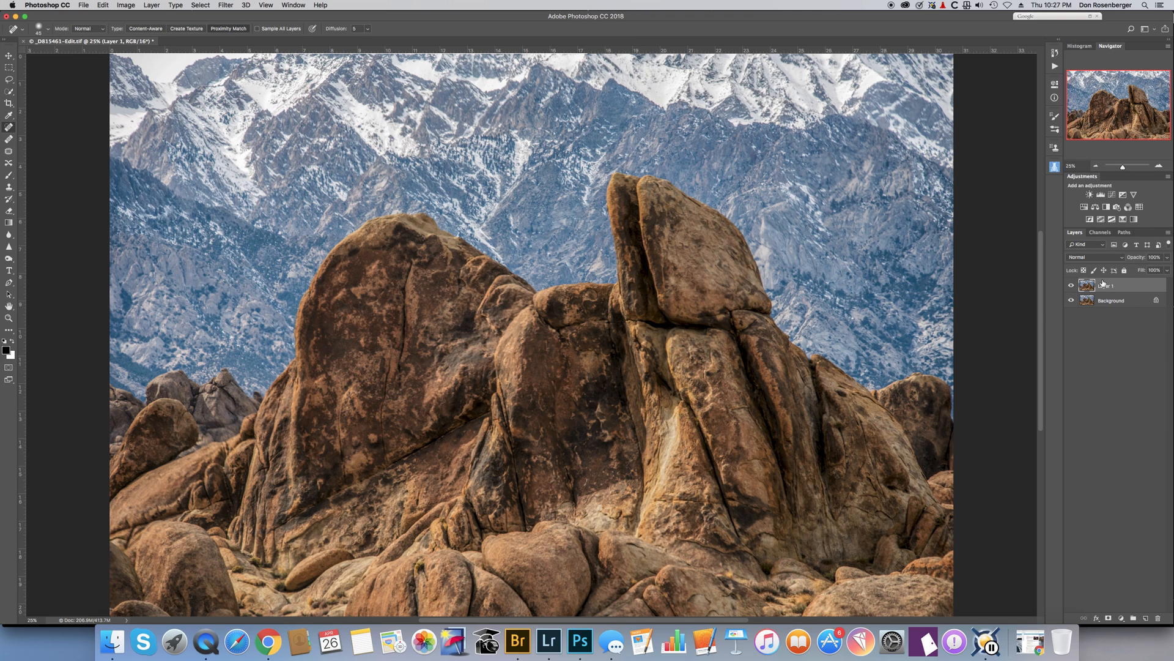
{"action": "left_click", "coordinate": [225, 7]}
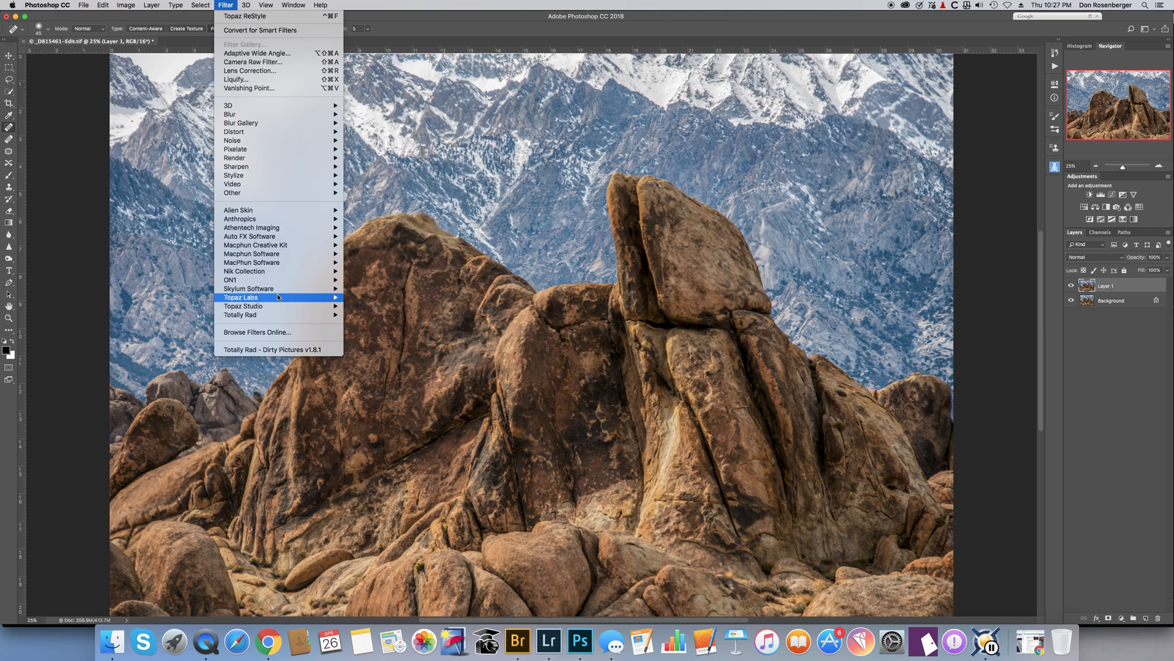
{"action": "mouse_move", "coordinate": [278, 298]}
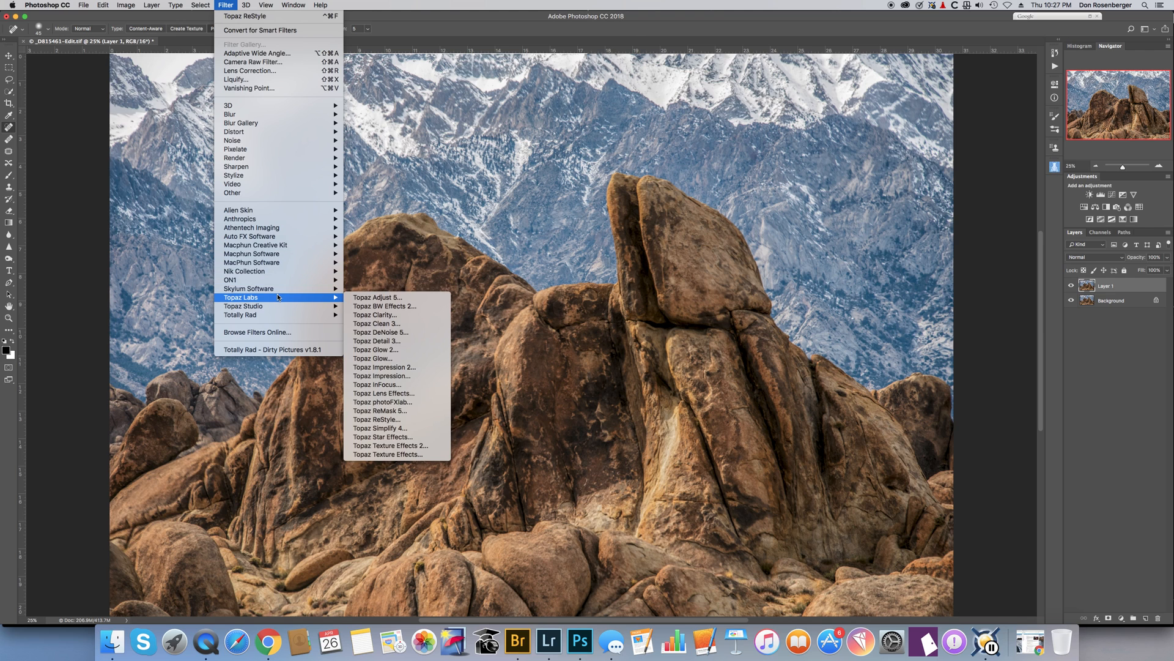
{"action": "left_click", "coordinate": [417, 306]}
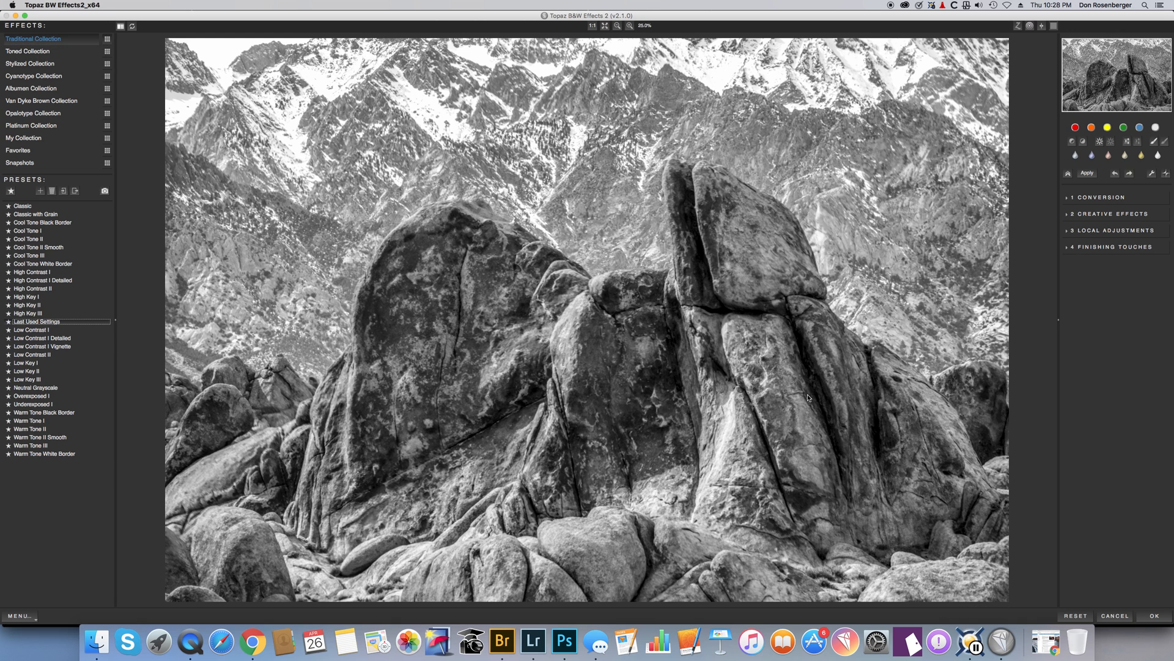
Step: Try to apply the Sepia I preset from the Toned Collection to the layer, and dismiss the problem report
{"action": "left_click", "coordinate": [29, 53]}
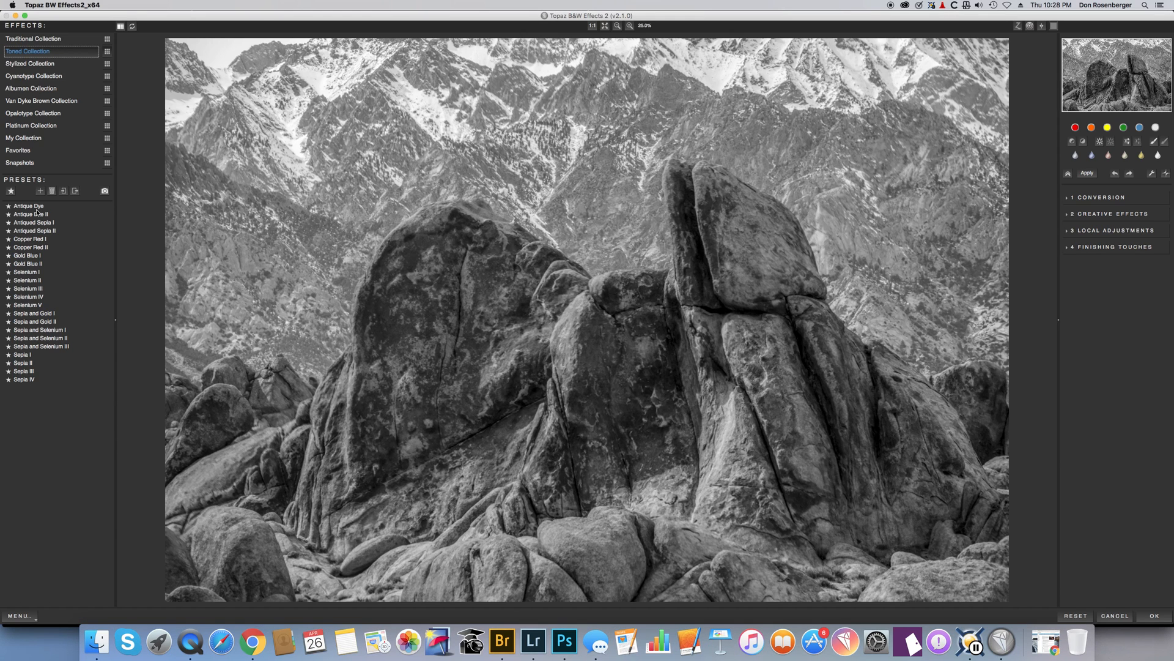
{"action": "mouse_move", "coordinate": [28, 241]}
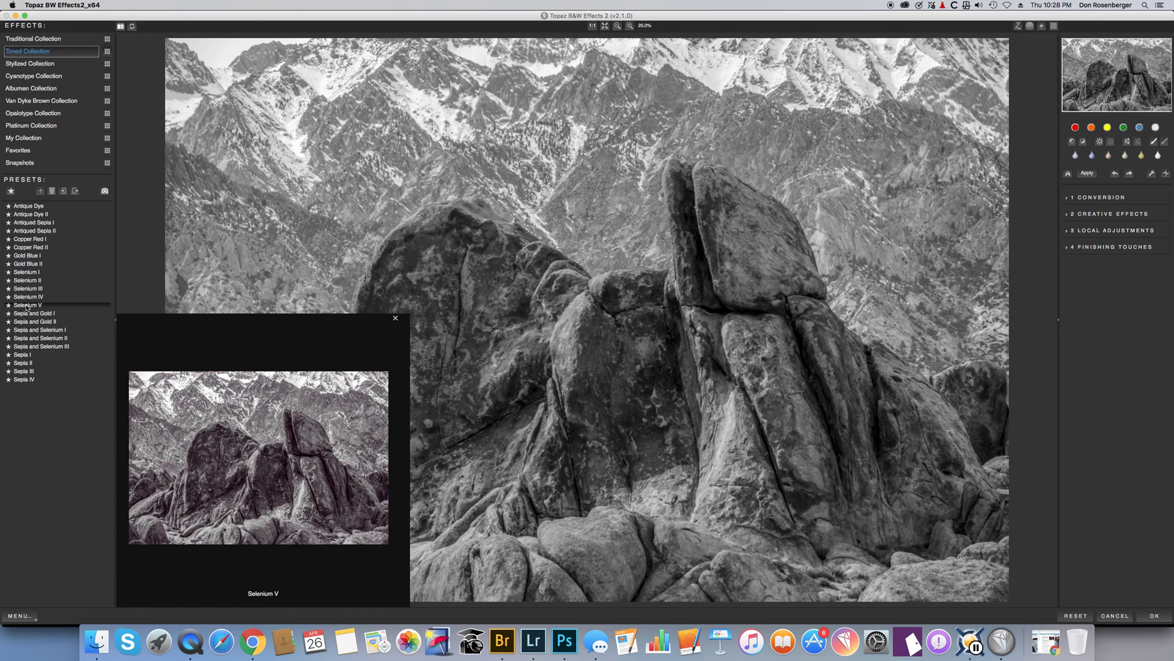
{"action": "left_click", "coordinate": [29, 357]}
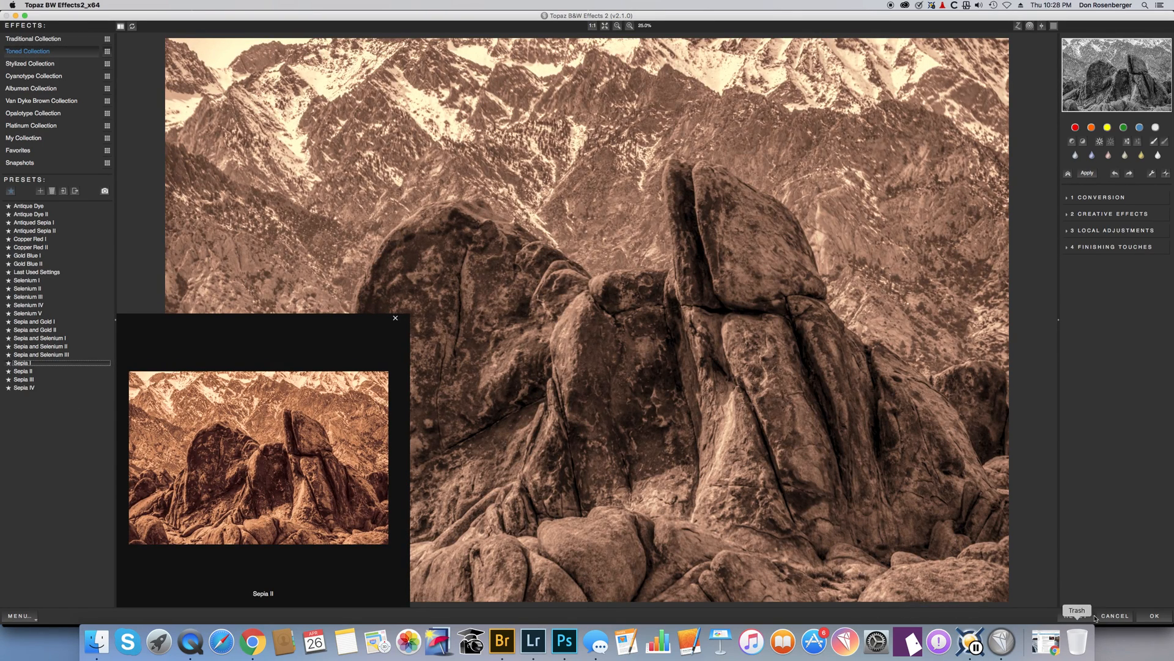
{"action": "left_click", "coordinate": [1153, 616]}
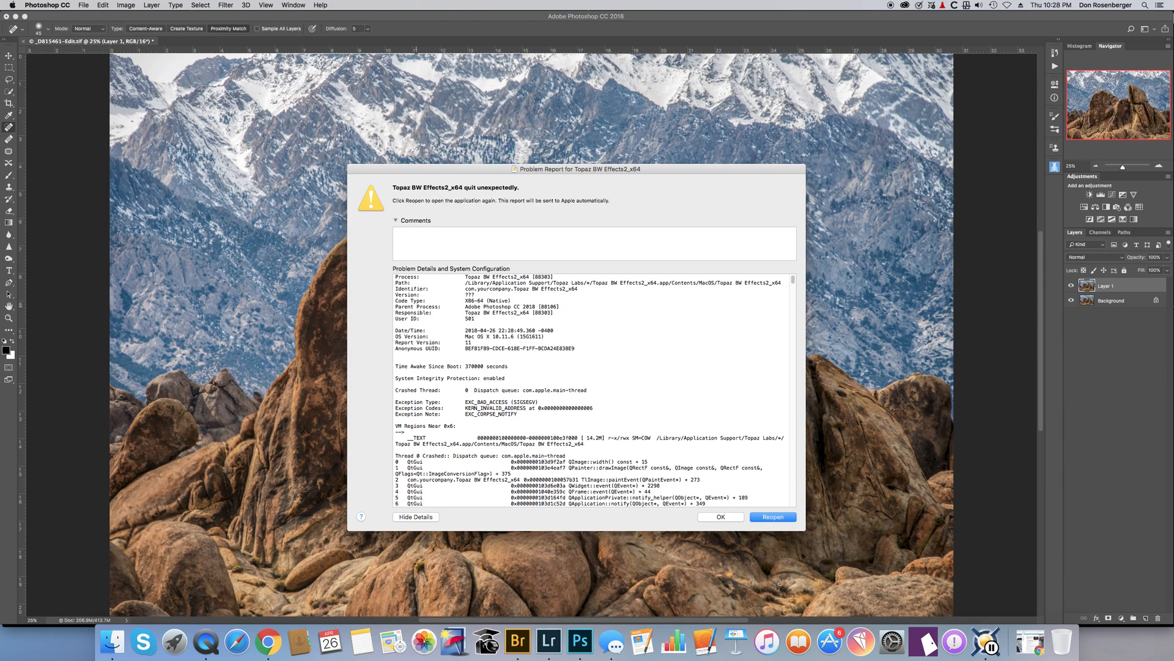
{"action": "left_click", "coordinate": [720, 520]}
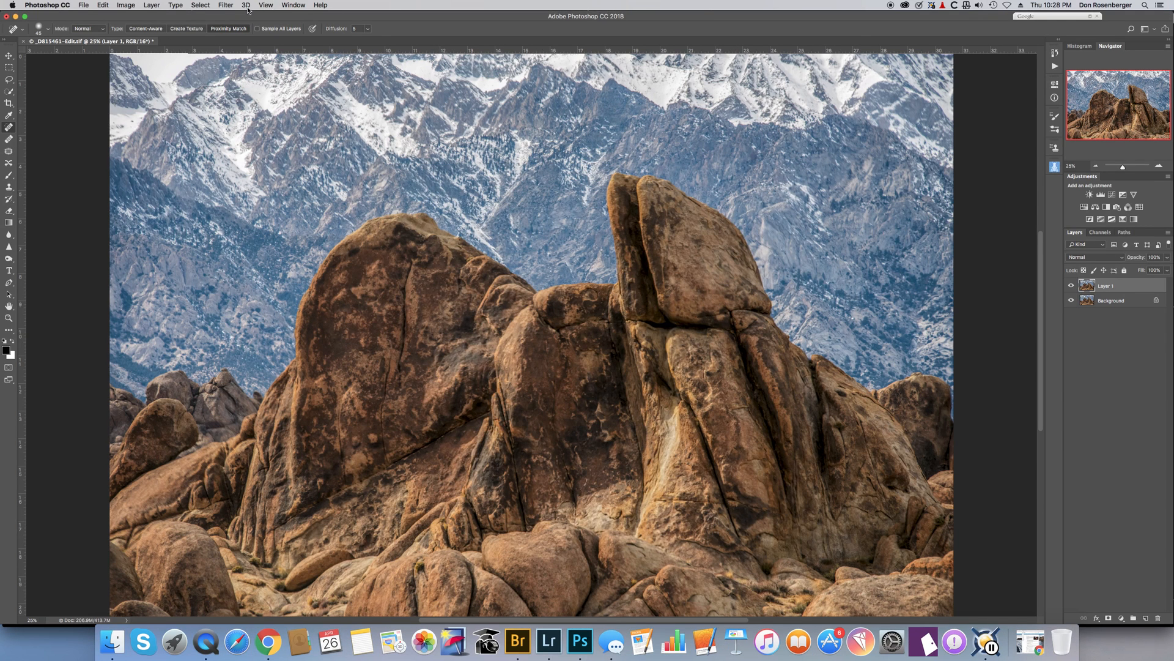
Step: Convert the duplicate layer to black and white with Topaz BW Effects 2, using the Last Used Settings preset of the Traditional Collection
{"action": "left_click", "coordinate": [226, 5]}
{"action": "mouse_move", "coordinate": [246, 5]}
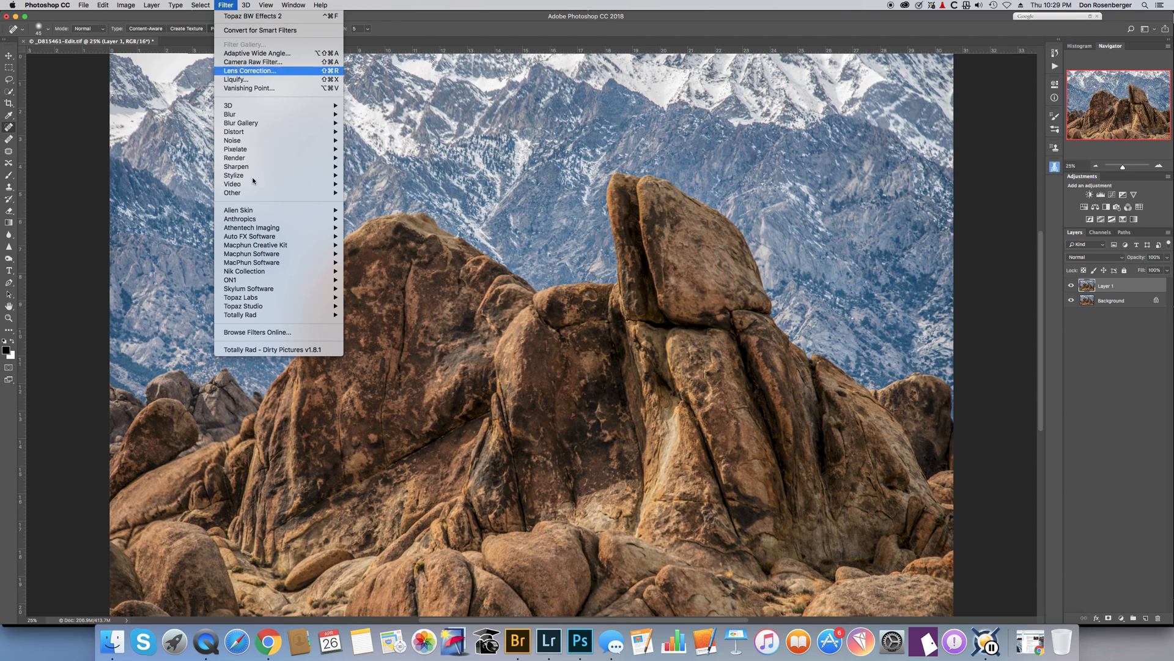
{"action": "mouse_move", "coordinate": [269, 297]}
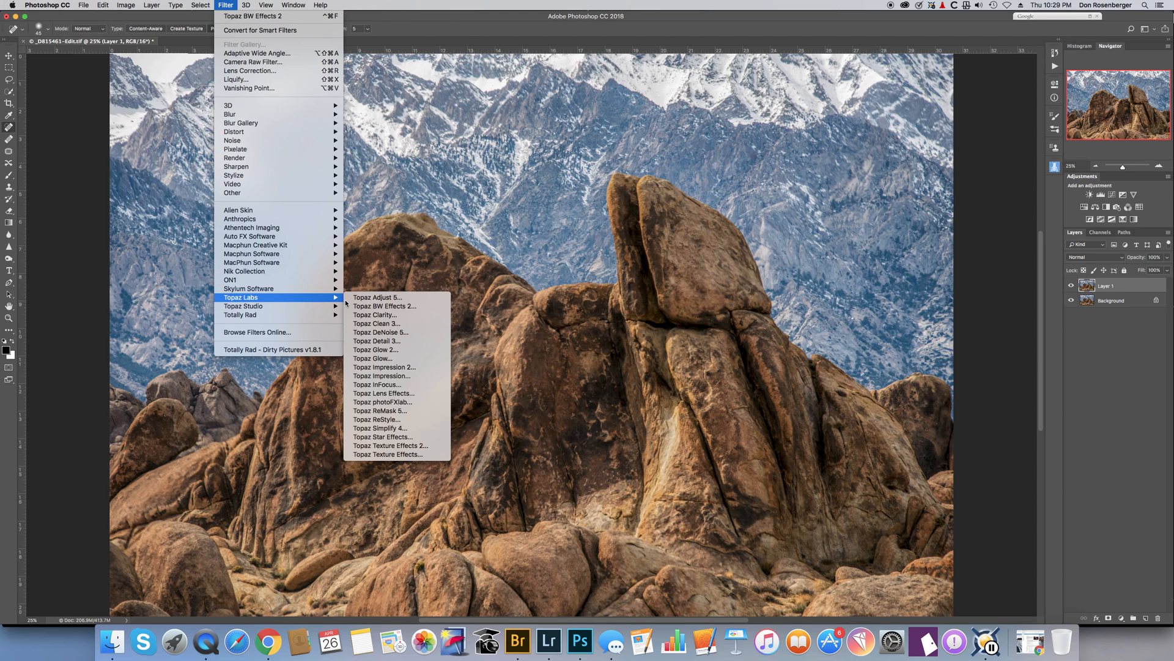
{"action": "left_click", "coordinate": [382, 305]}
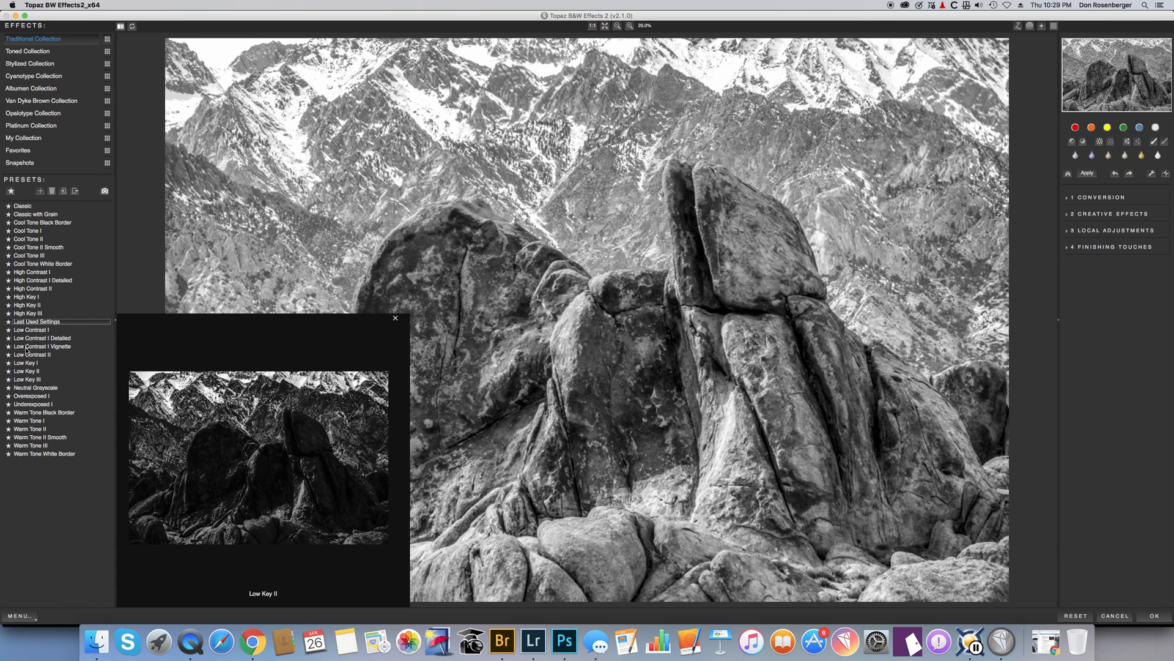
{"action": "left_click", "coordinate": [47, 324]}
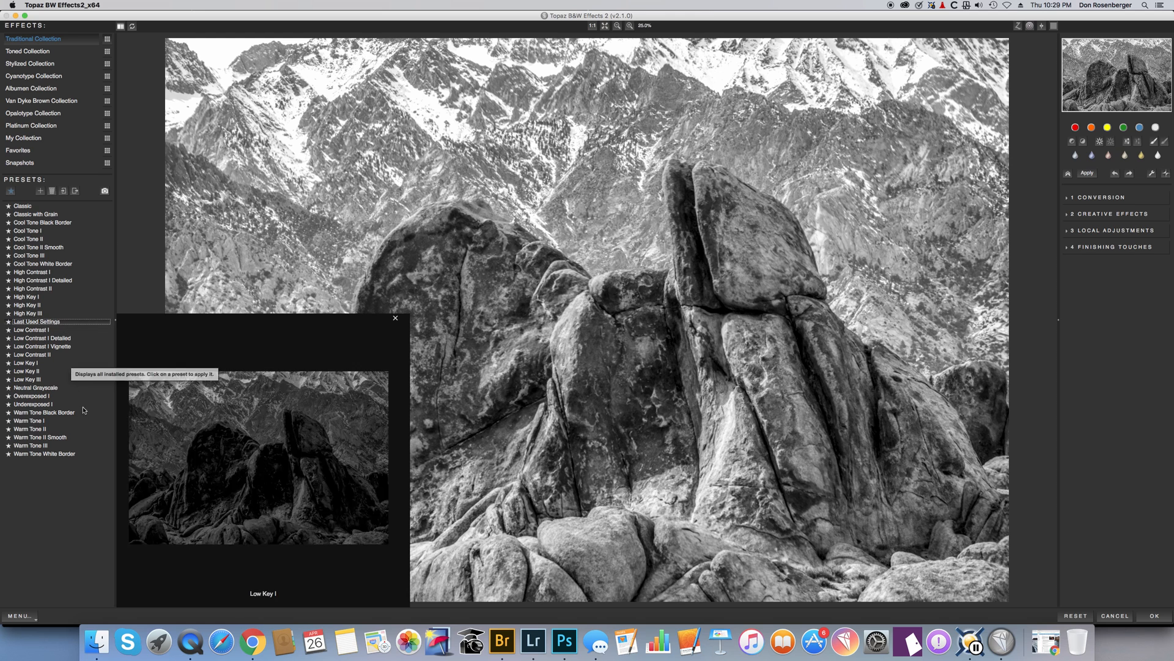
{"action": "mouse_move", "coordinate": [72, 454]}
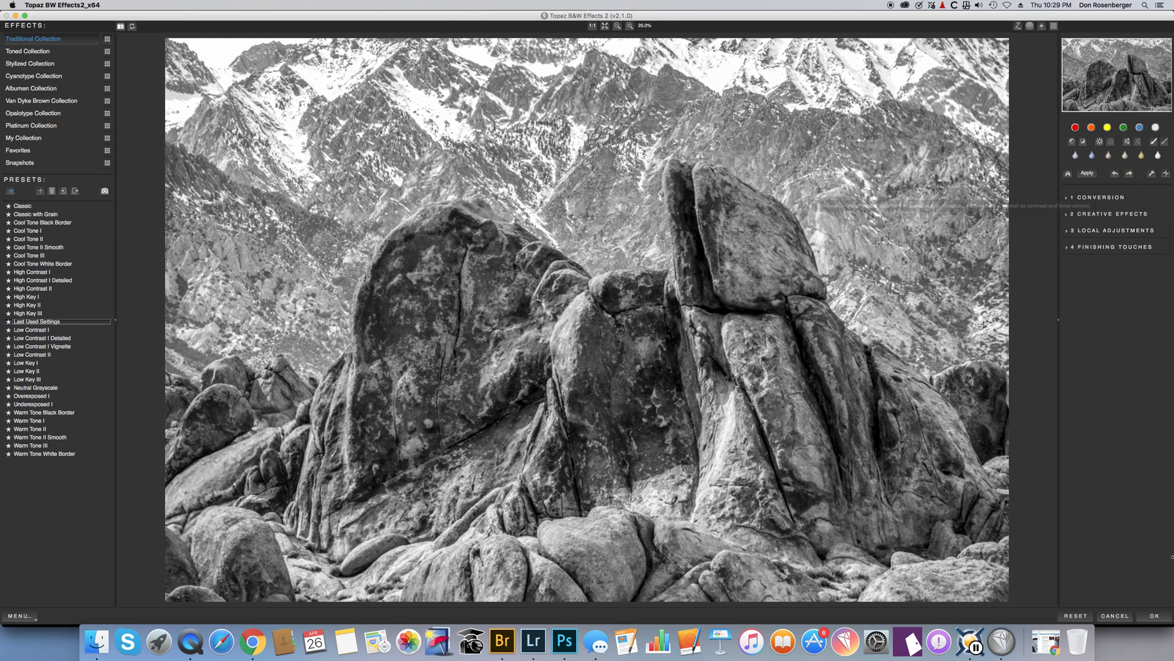
{"action": "left_click", "coordinate": [1155, 617]}
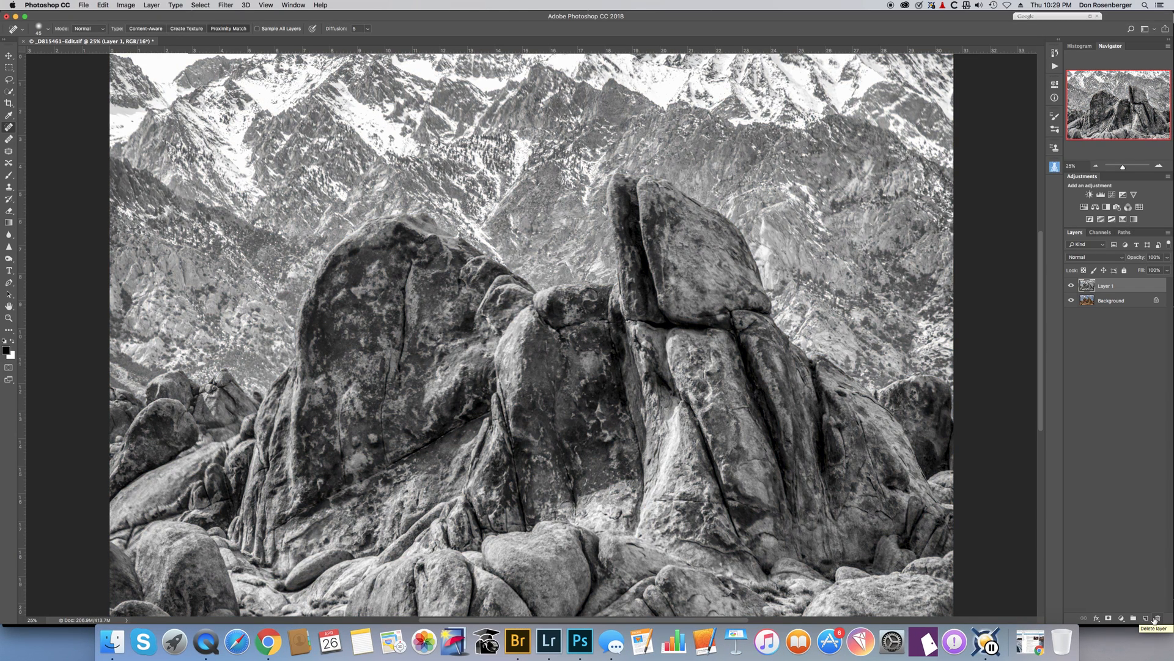
Step: Compare the black-and-white layer with the colour photo beneath it, and delete the layer
{"action": "left_click", "coordinate": [1071, 285]}
{"action": "left_click", "coordinate": [1071, 285]}
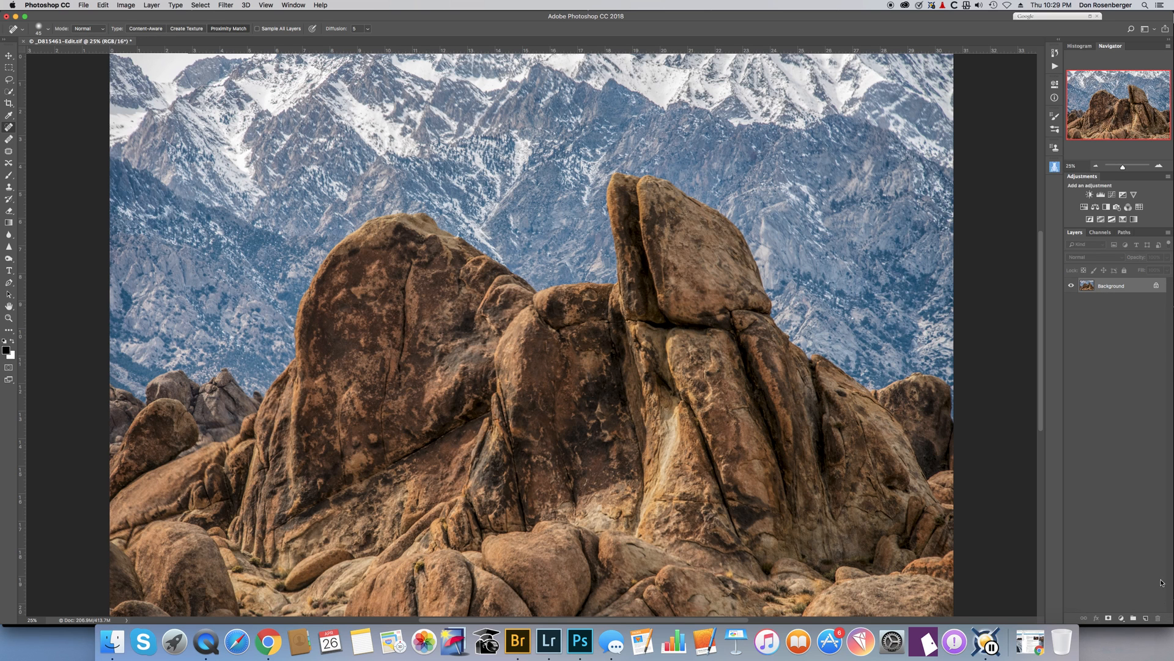
{"action": "left_click", "coordinate": [1158, 618]}
Step: Duplicate the Background layer and open the copy in the Topaz Studio filter, closing the interface guide
{"action": "key", "text": "super+z"}
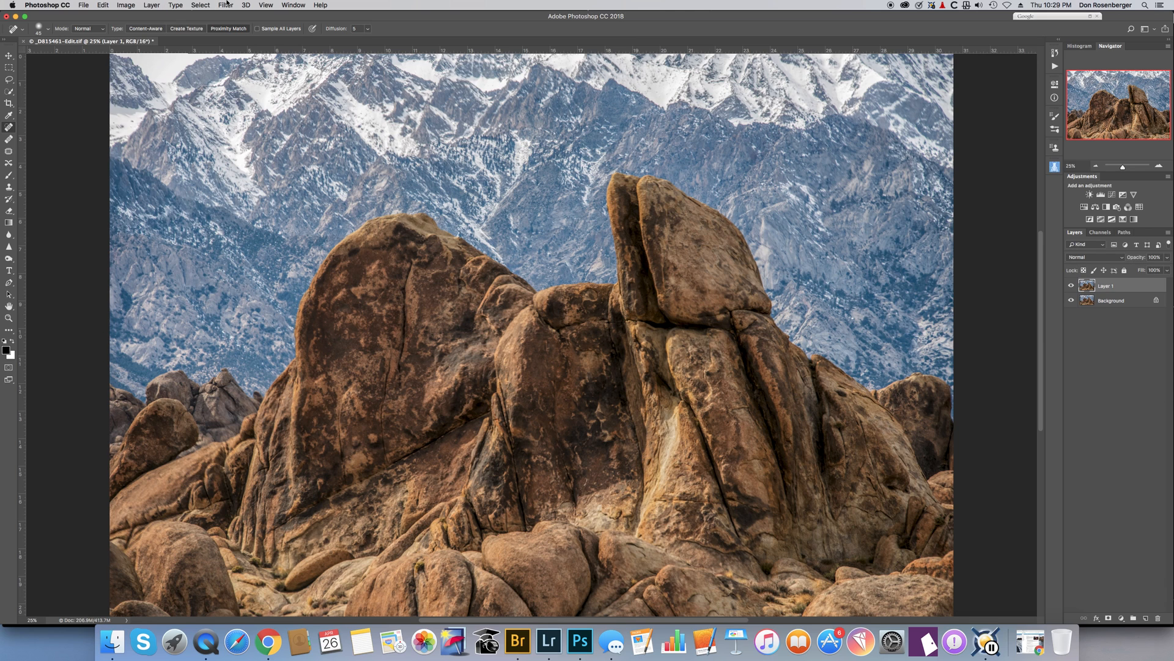
{"action": "left_click", "coordinate": [226, 5]}
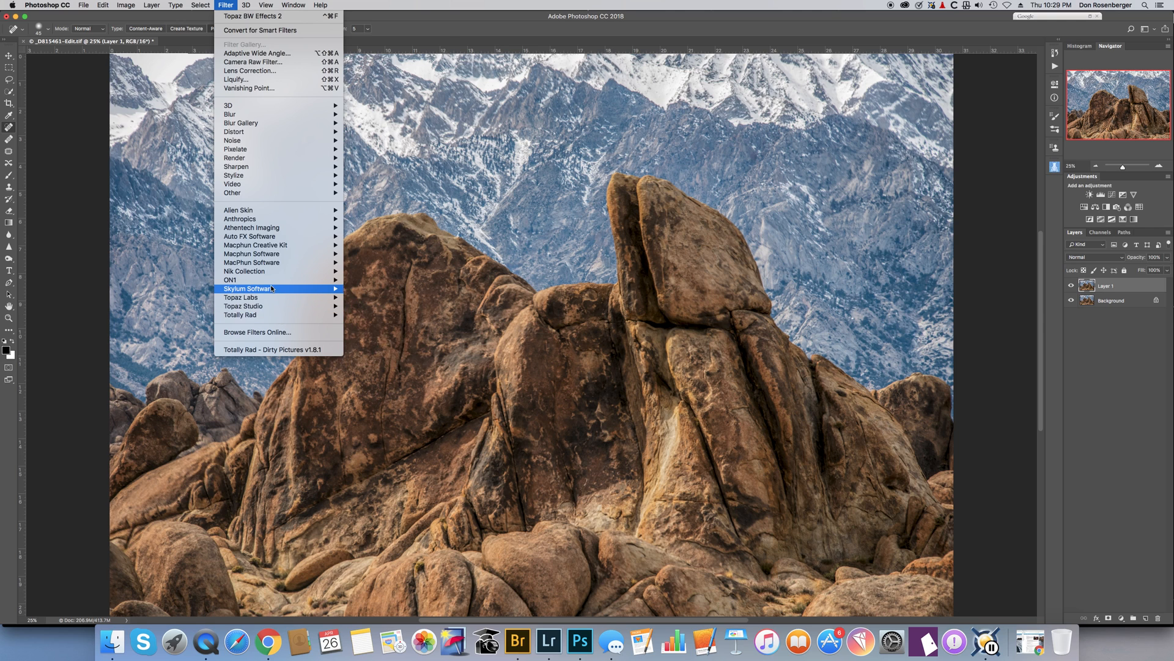
{"action": "mouse_move", "coordinate": [272, 289]}
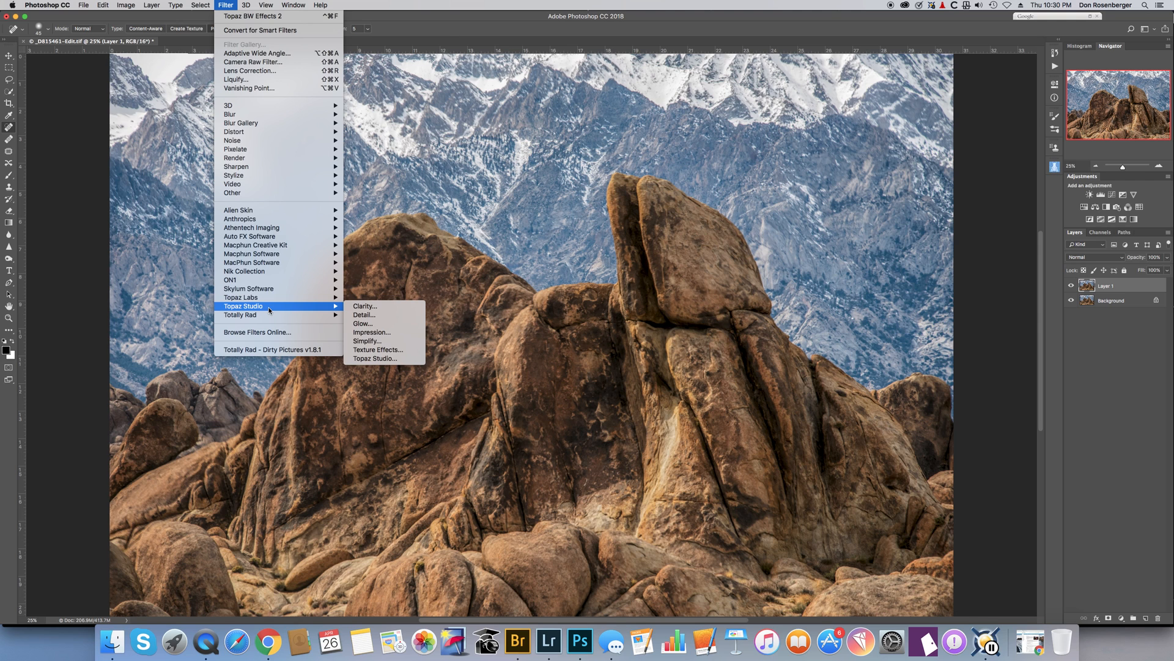
{"action": "left_click", "coordinate": [378, 359]}
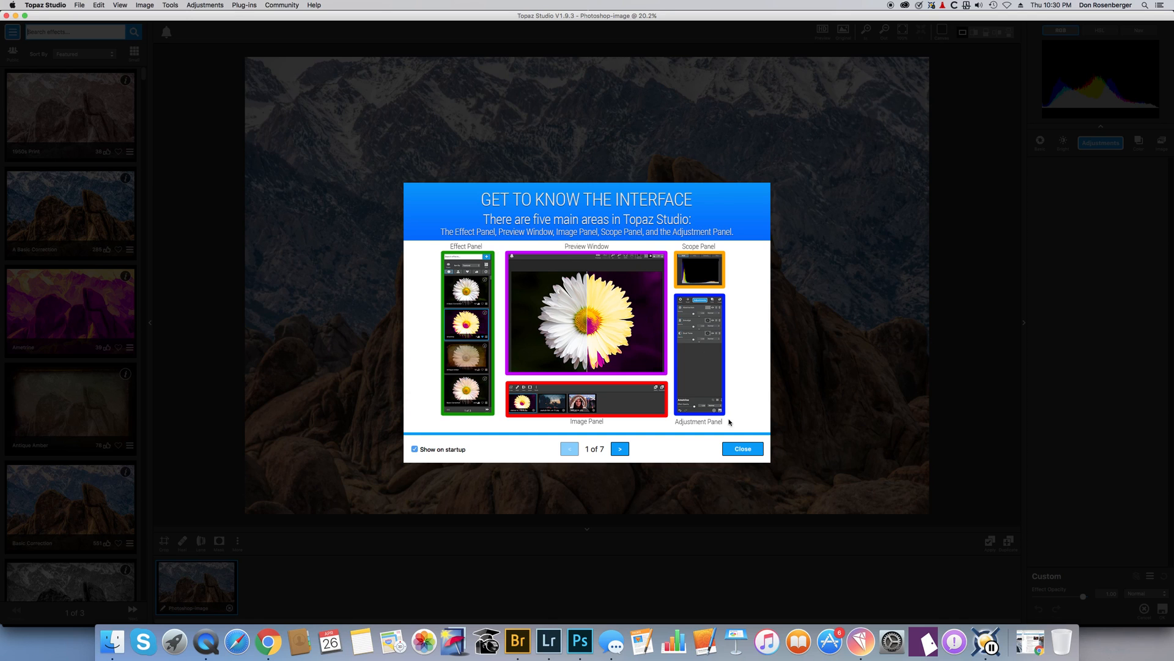
{"action": "left_click", "coordinate": [622, 450]}
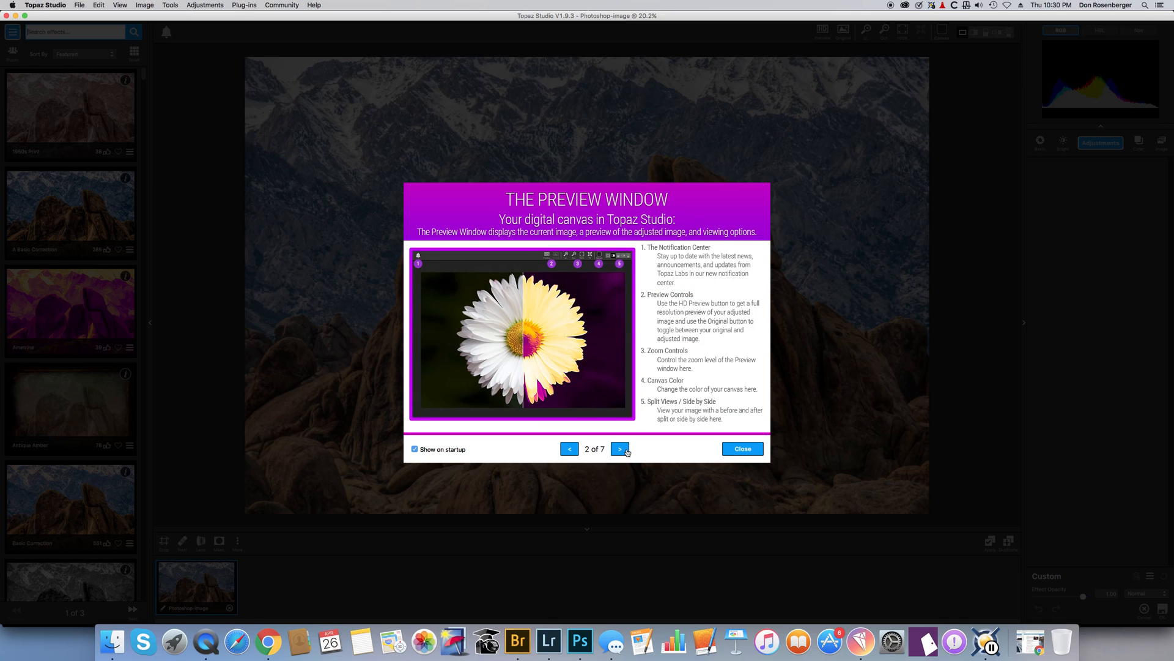
{"action": "left_click", "coordinate": [741, 450]}
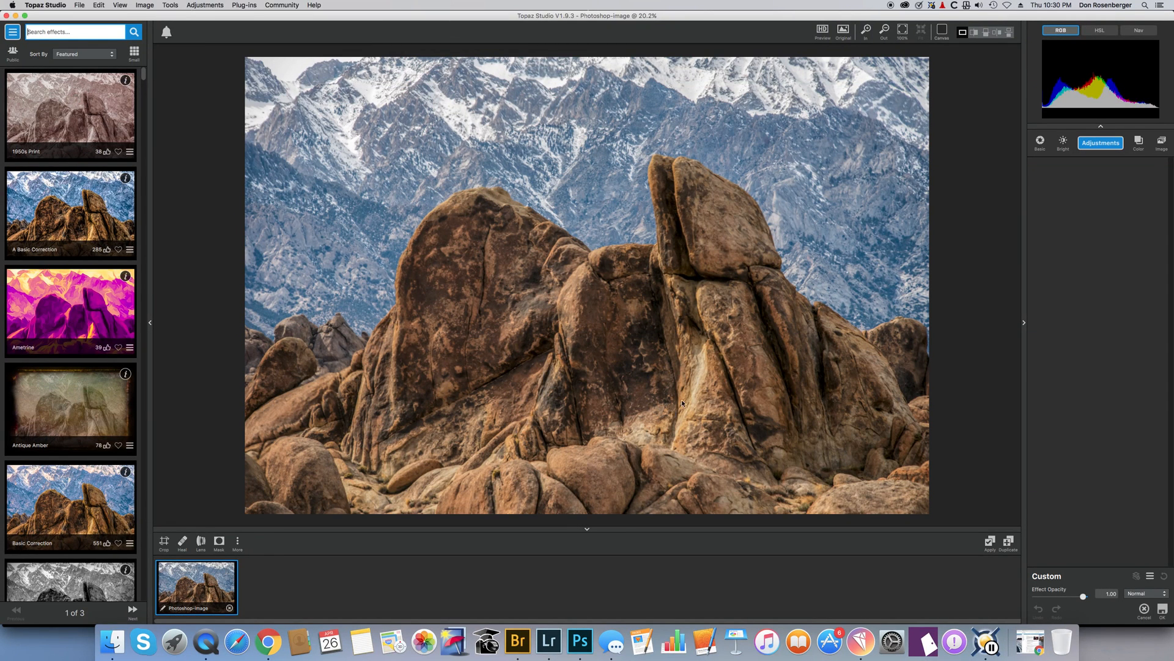
Step: Try the Basic Correction effect, test its Basic Adjustment opacity and default settings, and remove the whole effect from the photo
{"action": "left_click", "coordinate": [84, 515]}
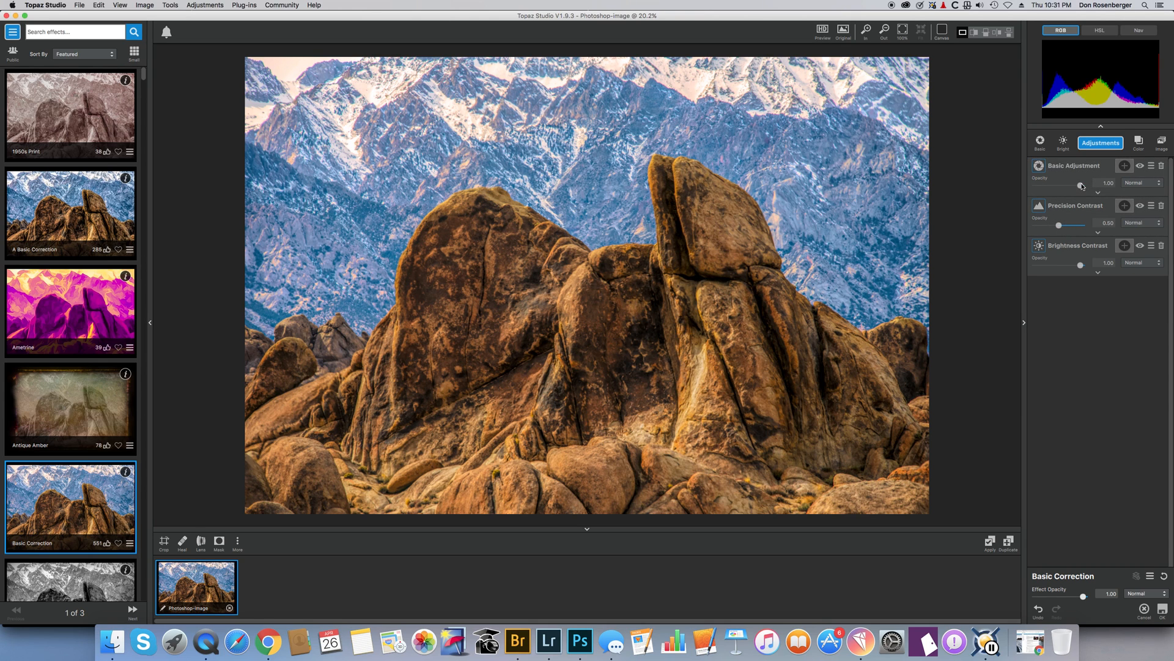
{"action": "mouse_move", "coordinate": [1082, 186]}
{"action": "left_mouse_down"}
{"action": "mouse_move", "coordinate": [1021, 190]}
{"action": "mouse_move", "coordinate": [1080, 193]}
{"action": "left_mouse_up"}
{"action": "left_click", "coordinate": [1098, 192]}
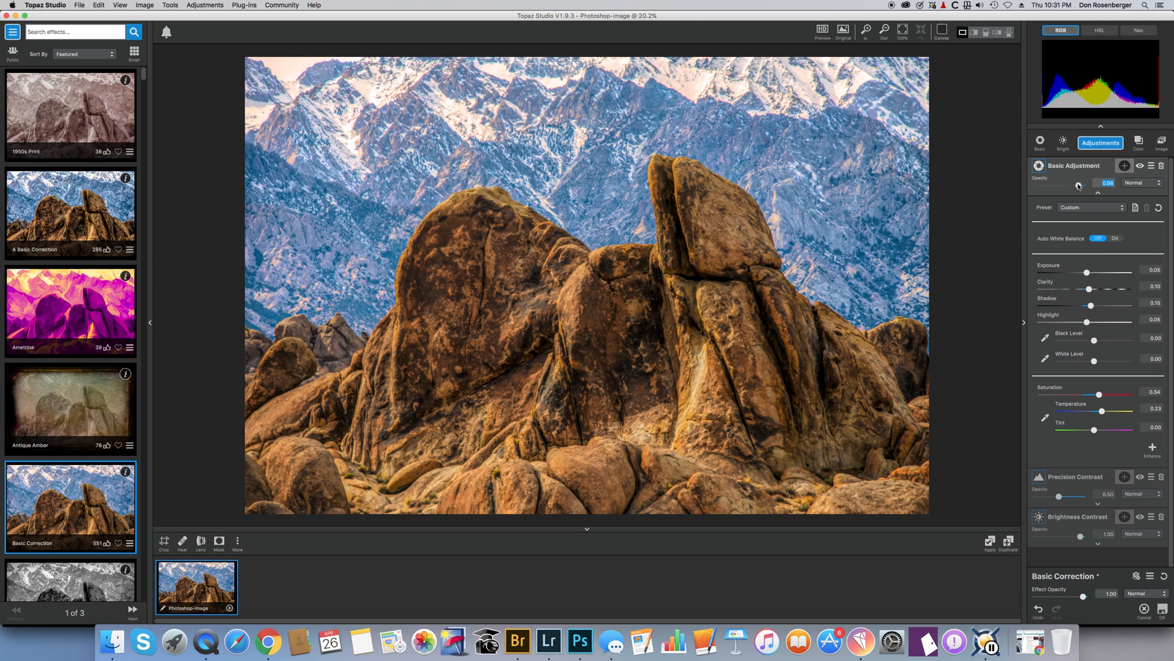
{"action": "left_click_drag", "start_coordinate": [1079, 186], "coordinate": [1058, 186]}
{"action": "double_click", "coordinate": [1058, 186]}
{"action": "left_click", "coordinate": [1161, 208]}
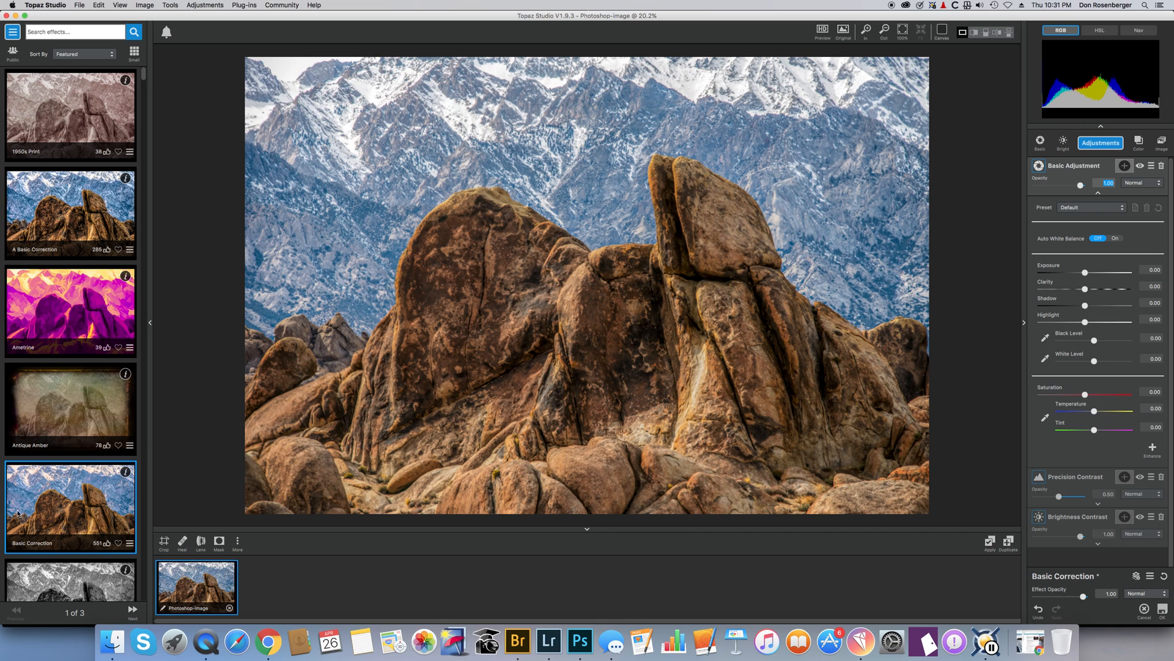
{"action": "left_click", "coordinate": [12, 31]}
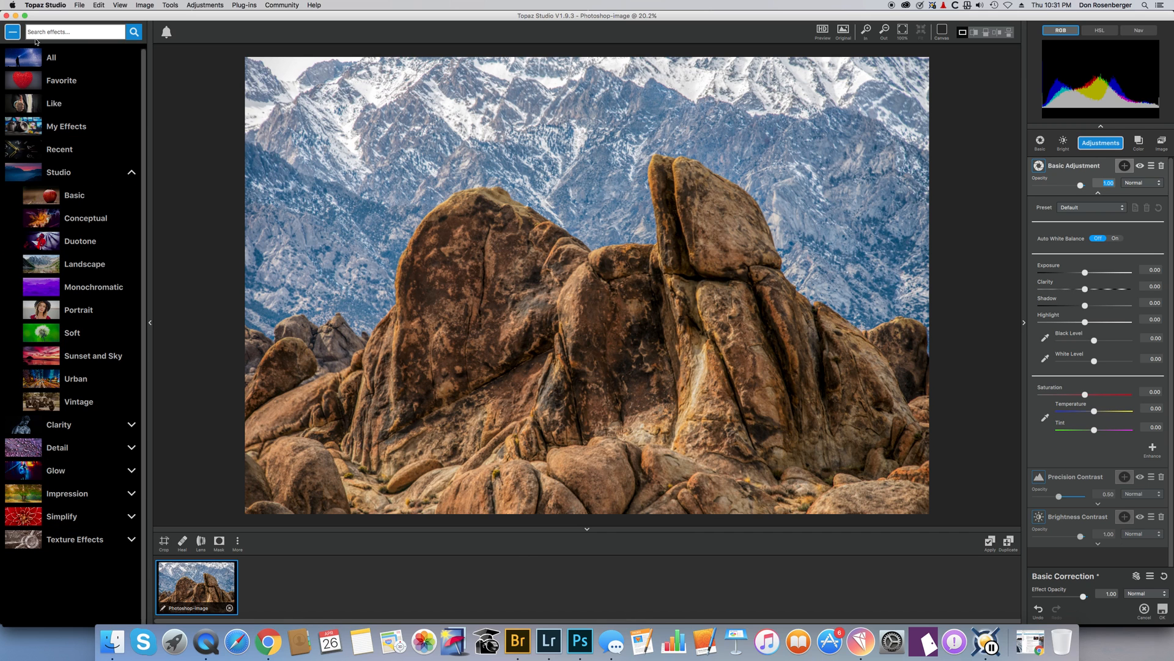
{"action": "left_click", "coordinate": [1164, 576]}
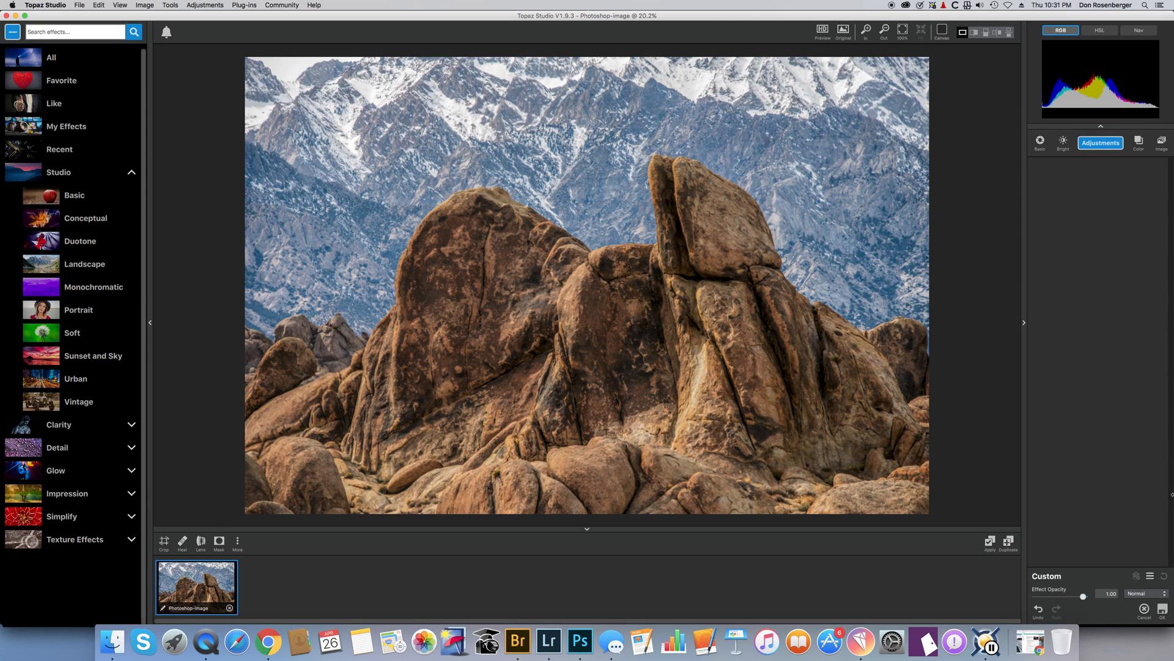
Step: Apply the Impression Workflow effect from the Impression collection to the photo and look through the collection's other effects
{"action": "left_click", "coordinate": [67, 493]}
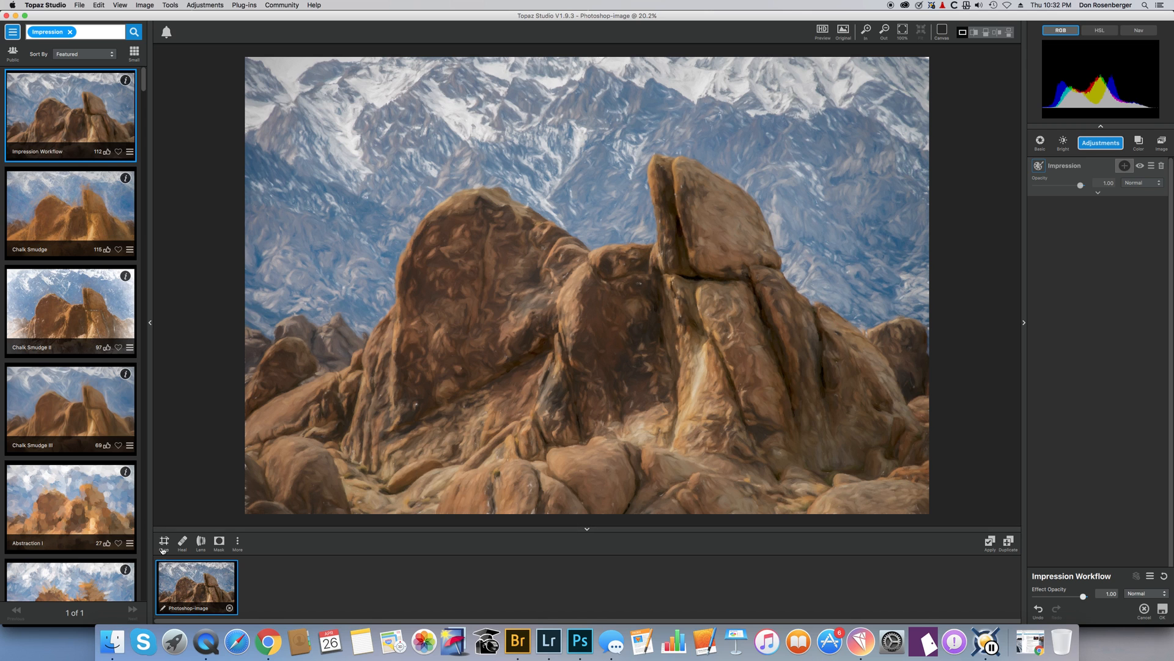
{"action": "scroll", "coordinate": [65, 448], "scroll_direction": "down", "scroll_amount": 1}
{"action": "scroll", "coordinate": [65, 448], "scroll_direction": "down", "scroll_amount": 8}
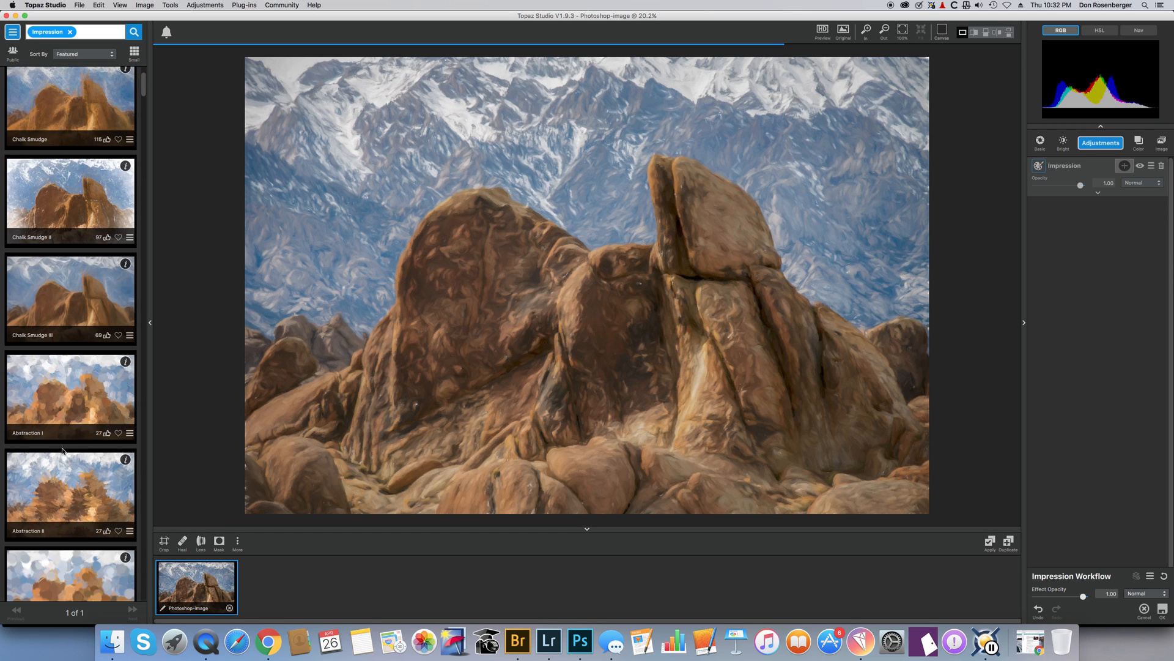
{"action": "scroll", "coordinate": [64, 453], "scroll_direction": "down", "scroll_amount": 12}
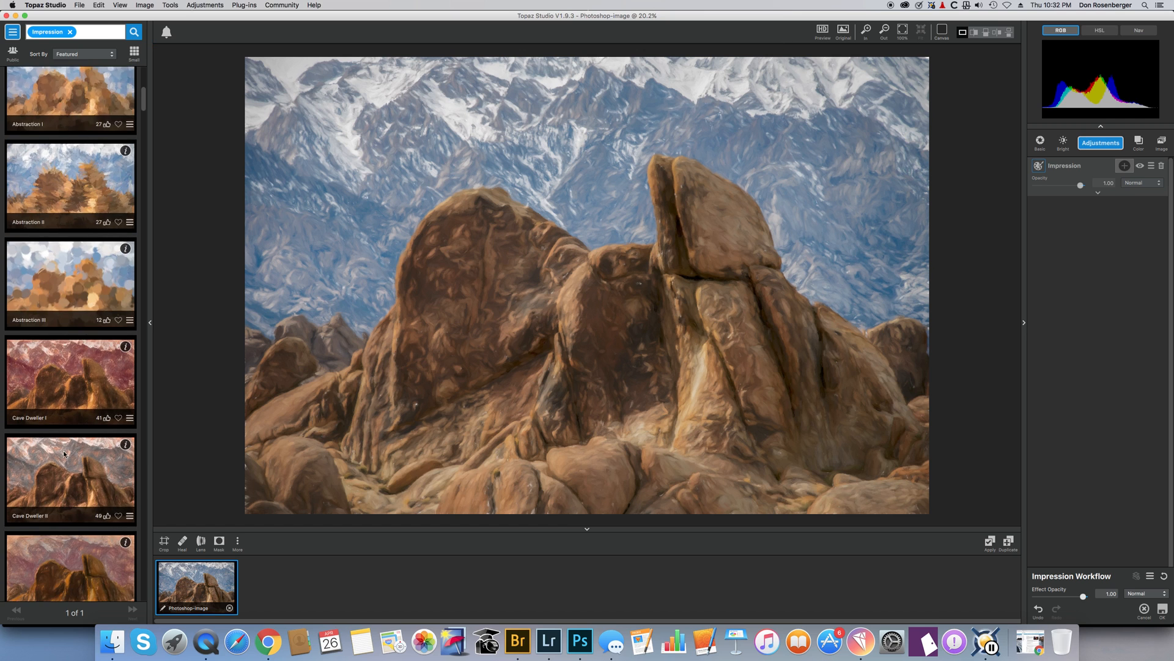
{"action": "scroll", "coordinate": [63, 453], "scroll_direction": "down", "scroll_amount": 8}
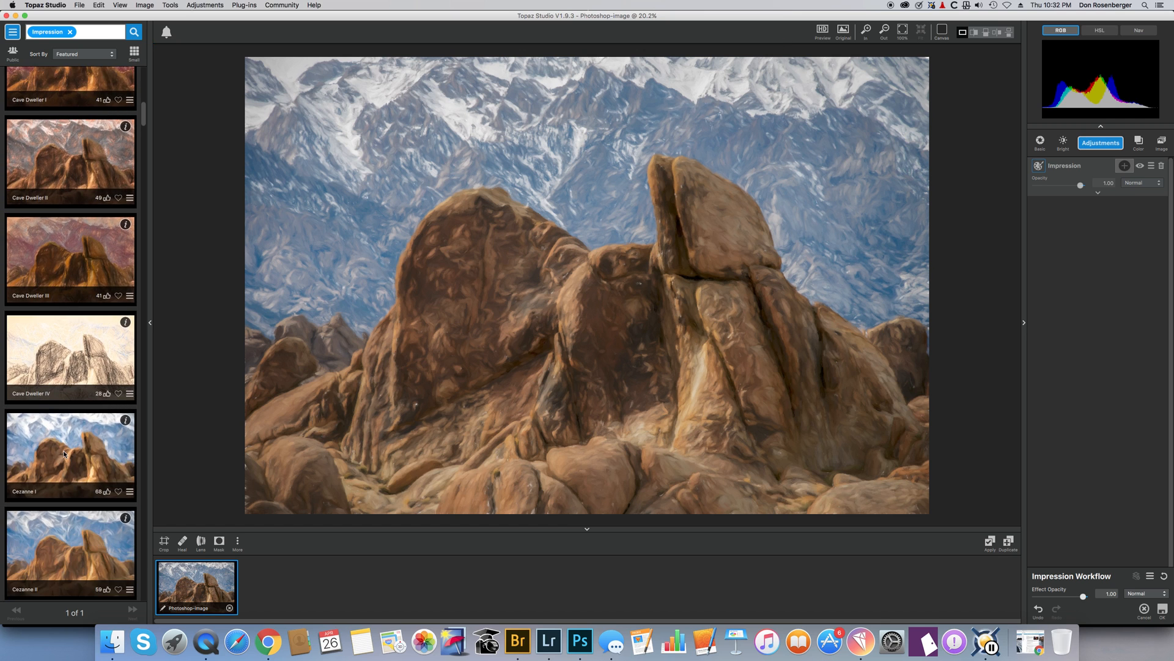
{"action": "scroll", "coordinate": [63, 452], "scroll_direction": "down", "scroll_amount": 12}
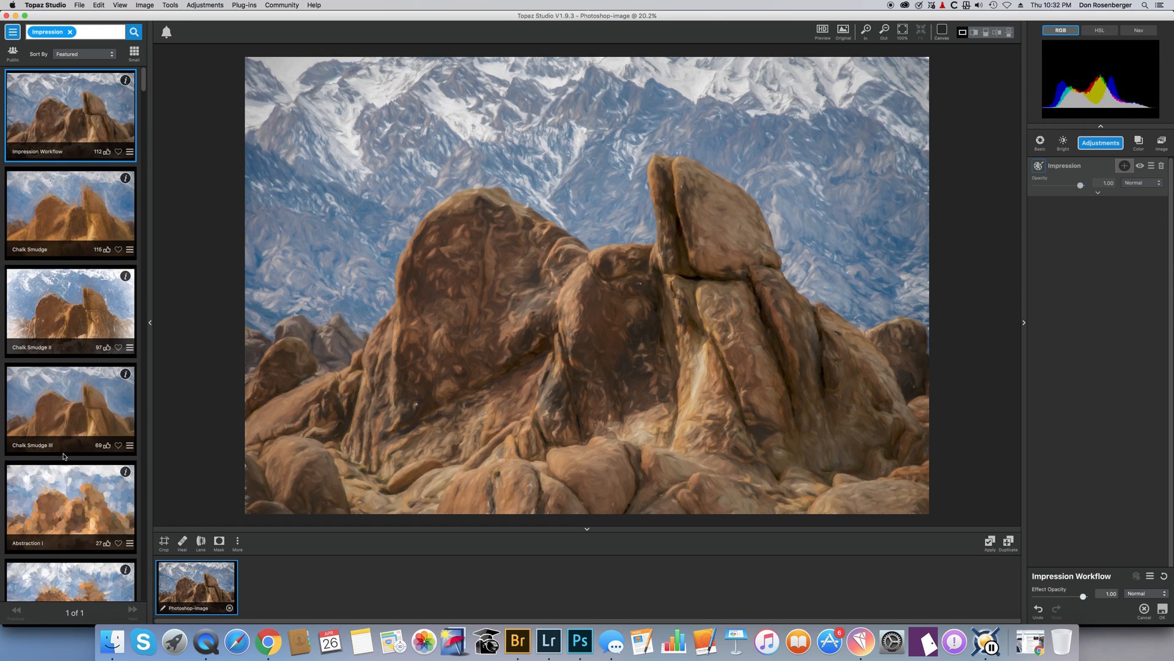
Step: Expand the Impression adjustment's settings, try a lower Paint Opacity, and reset it to 0.50
{"action": "left_click", "coordinate": [1099, 195]}
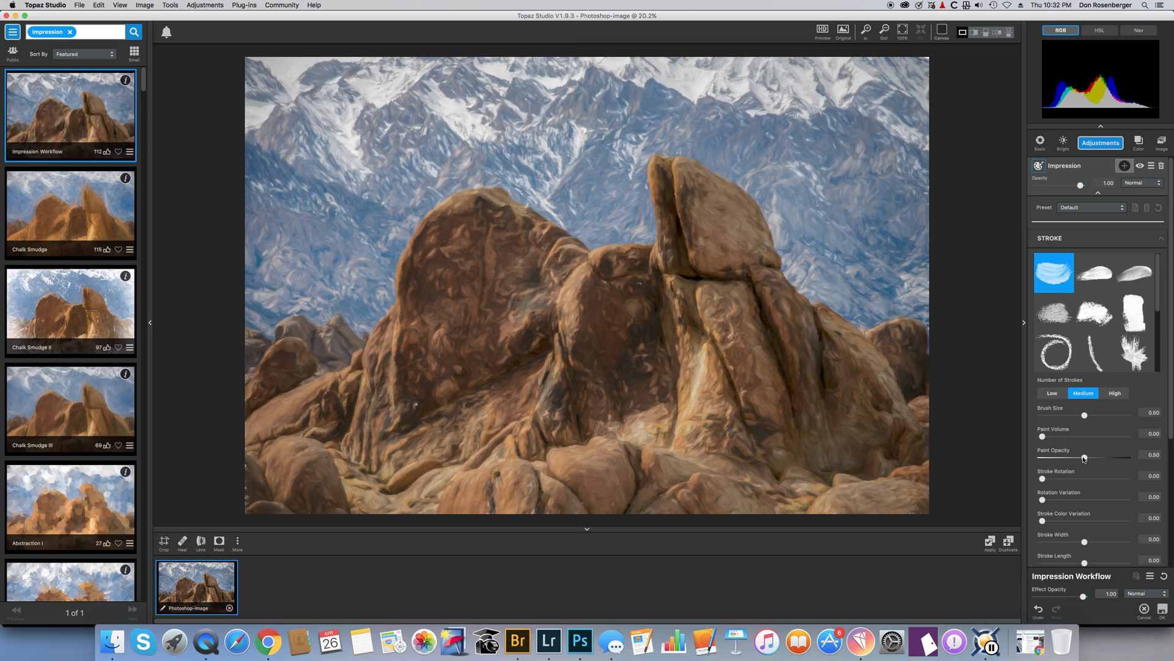
{"action": "left_click_drag", "start_coordinate": [1085, 459], "coordinate": [1058, 460]}
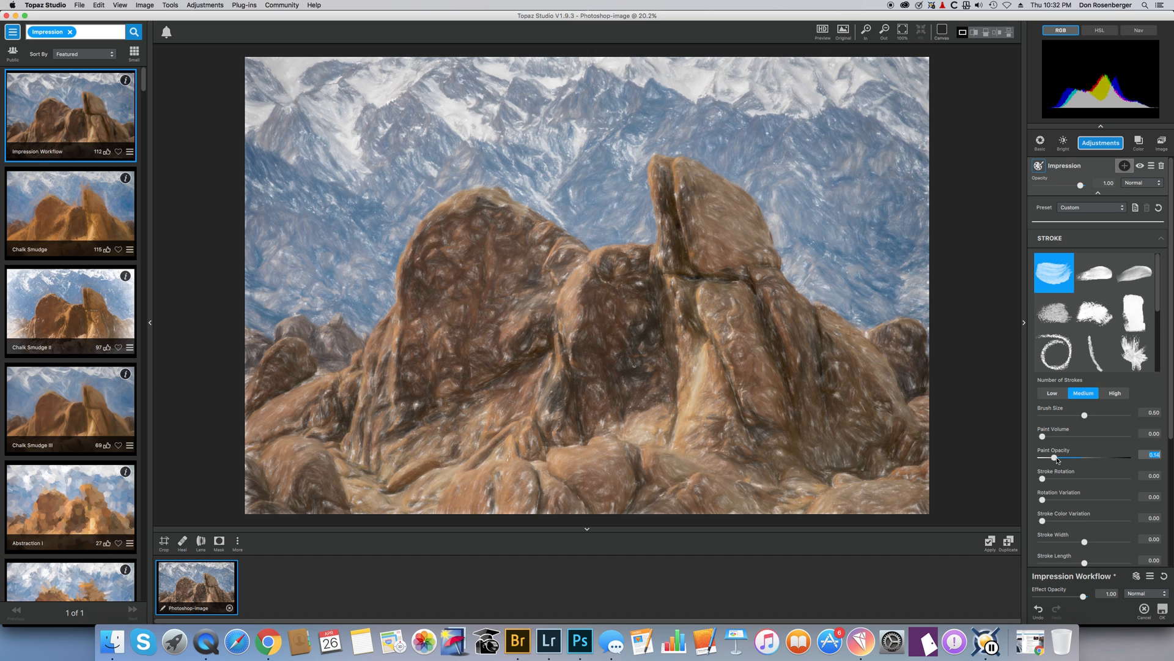
{"action": "double_click", "coordinate": [1057, 459]}
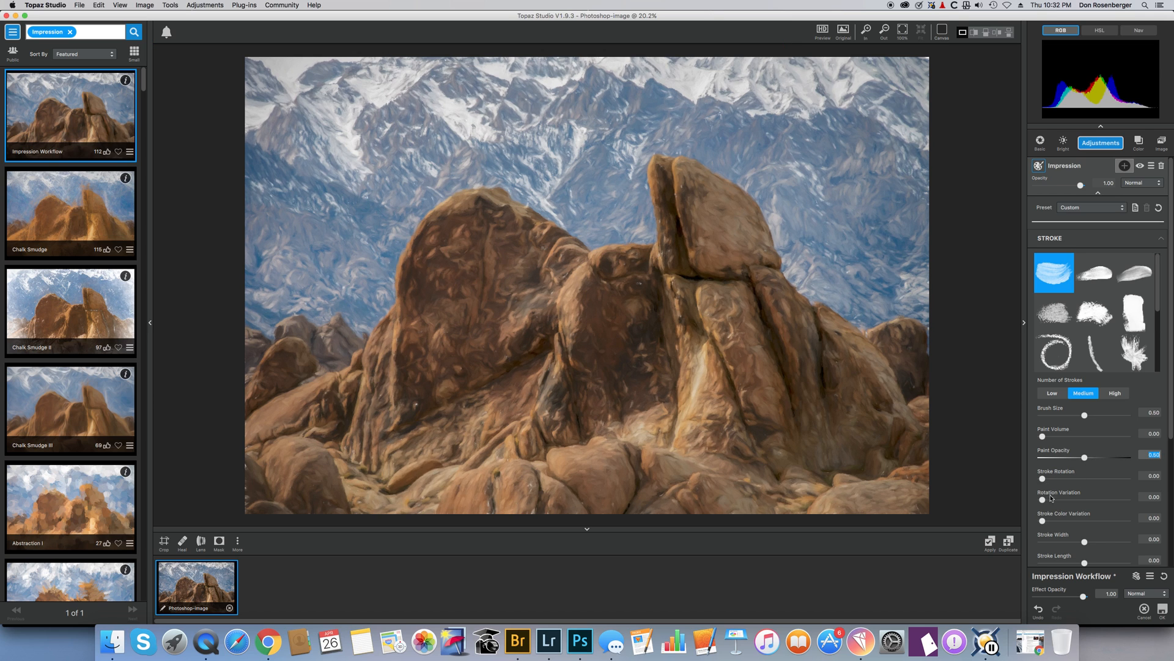
Step: Raise the Impression Stroke Width slightly above its default and apply the effect, returning the result to Photoshop
{"action": "left_click", "coordinate": [1084, 541]}
{"action": "left_click_drag", "start_coordinate": [1086, 543], "coordinate": [1113, 542]}
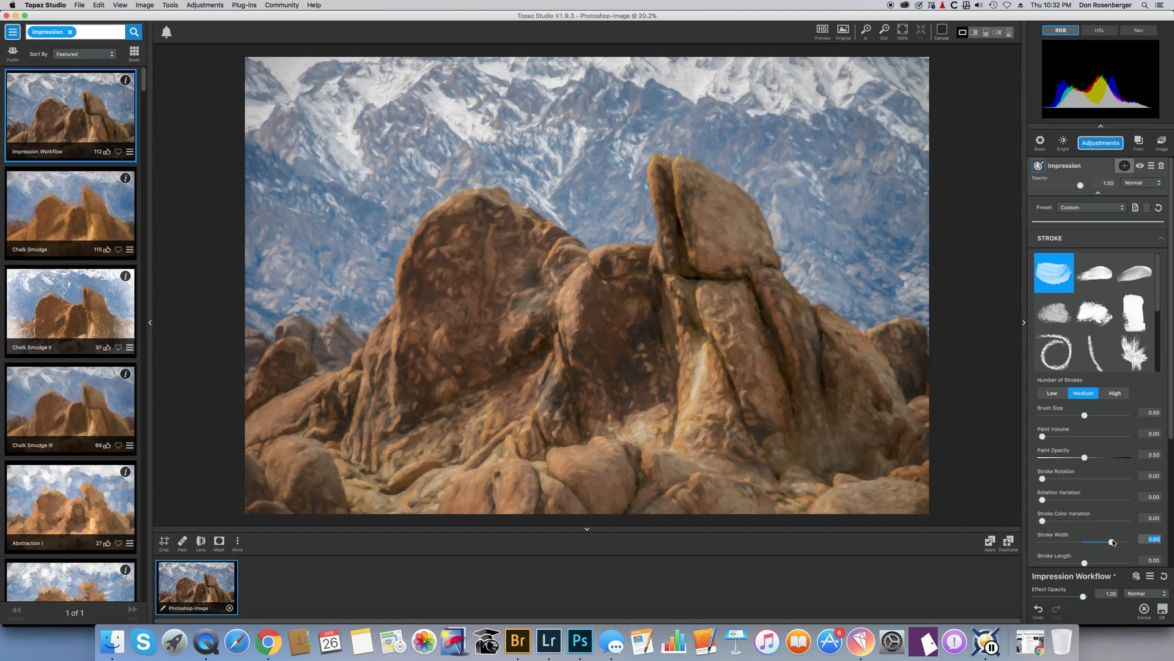
{"action": "left_click_drag", "start_coordinate": [1112, 543], "coordinate": [1093, 544]}
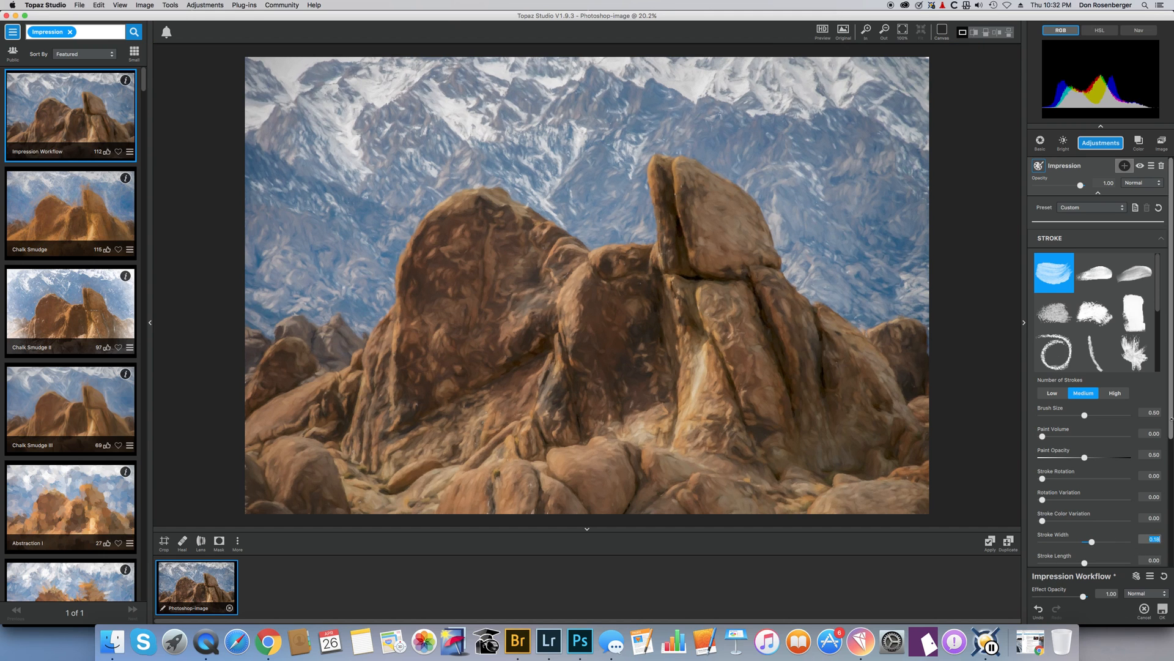
{"action": "scroll", "coordinate": [1172, 432], "scroll_direction": "down", "scroll_amount": 2}
{"action": "left_click_drag", "start_coordinate": [1171, 432], "coordinate": [1172, 514]}
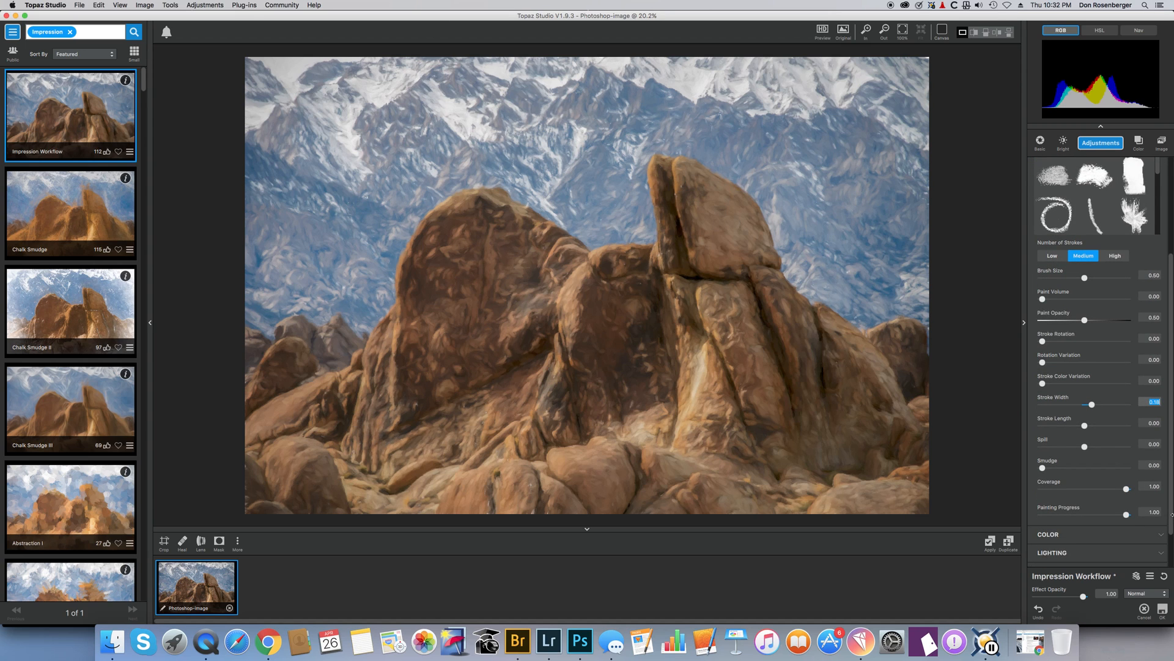
{"action": "left_click", "coordinate": [1165, 608]}
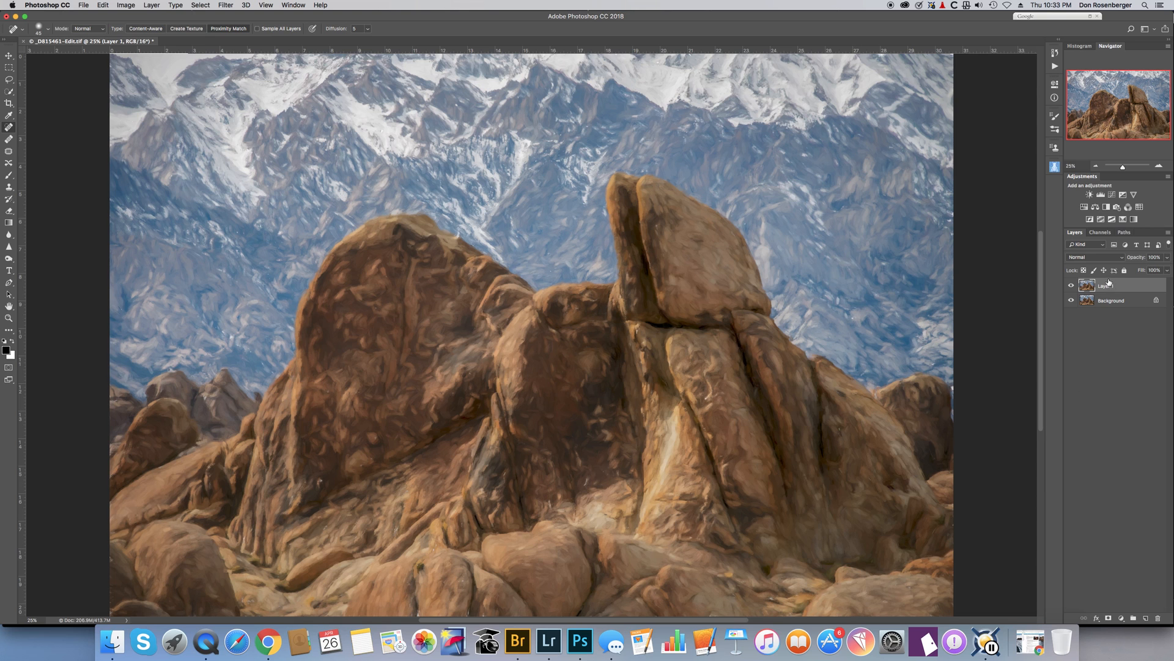
Step: Compare the painted Layer 1 with the original photo, and lower the layer's opacity to 57%
{"action": "left_click", "coordinate": [1071, 286]}
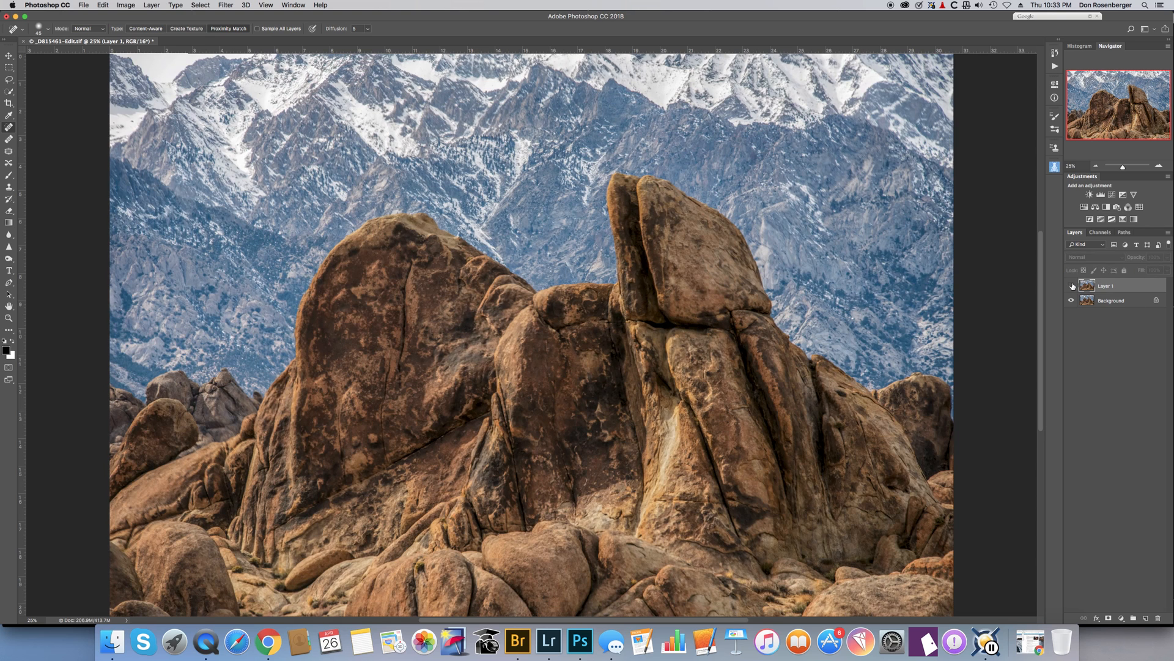
{"action": "left_click", "coordinate": [1072, 286]}
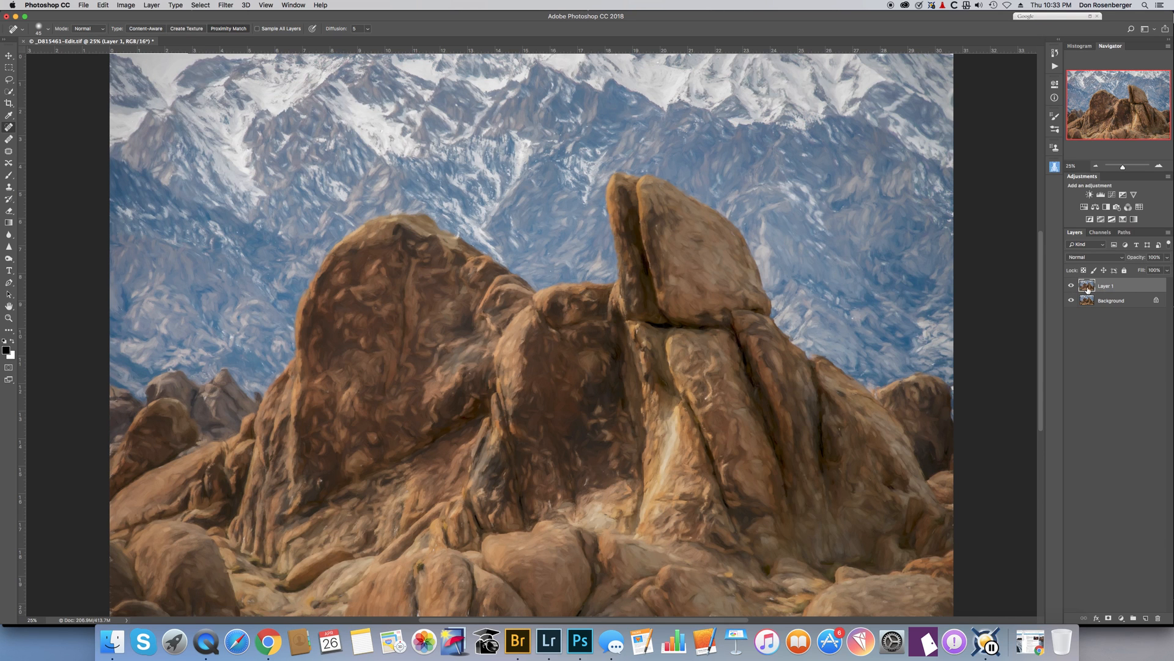
{"action": "left_click", "coordinate": [1167, 270]}
{"action": "left_click_drag", "start_coordinate": [1167, 270], "coordinate": [1149, 272]}
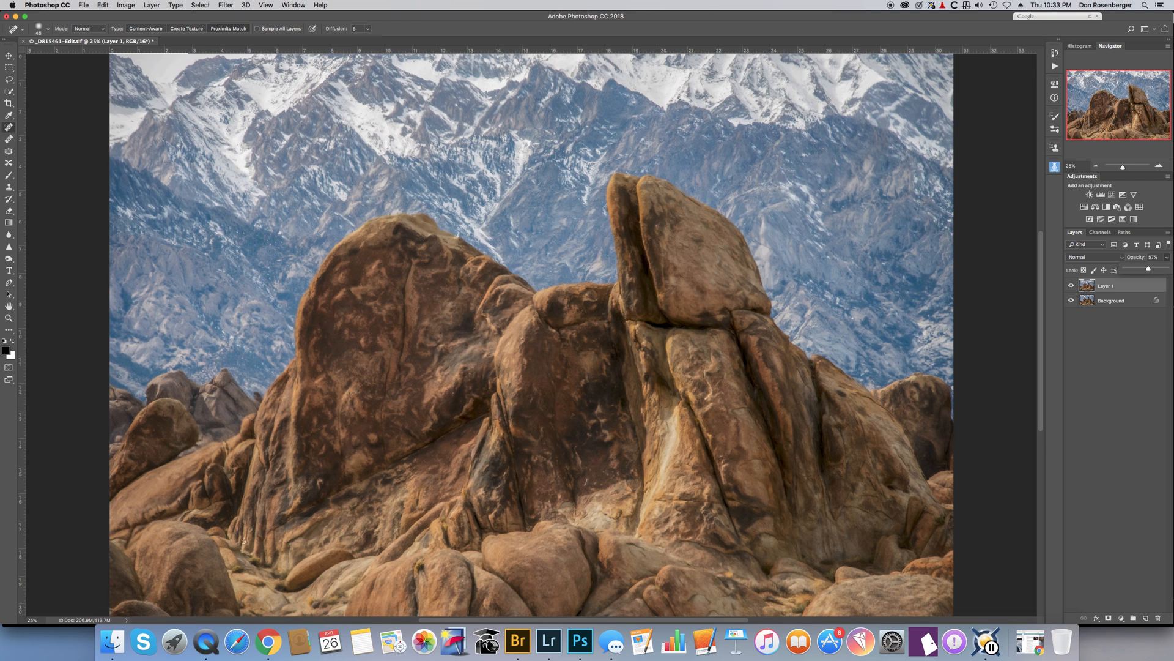
Step: Compare the blended result with the original photo by hiding and showing Layer 1
{"action": "left_click", "coordinate": [1070, 286]}
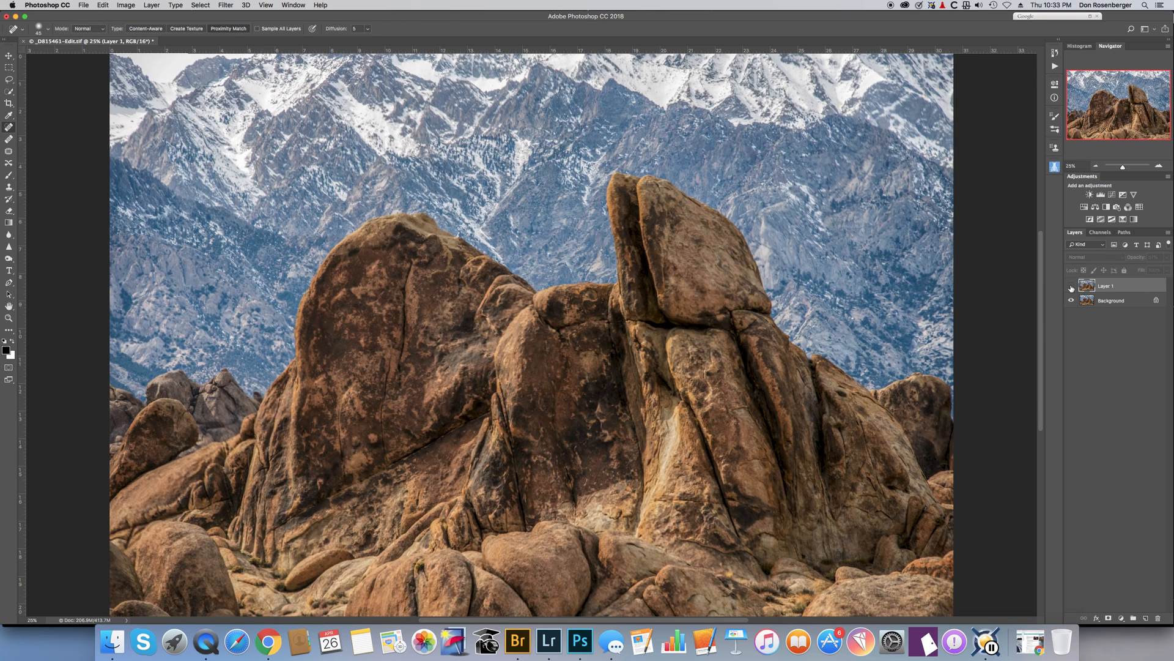
{"action": "left_click", "coordinate": [1071, 286]}
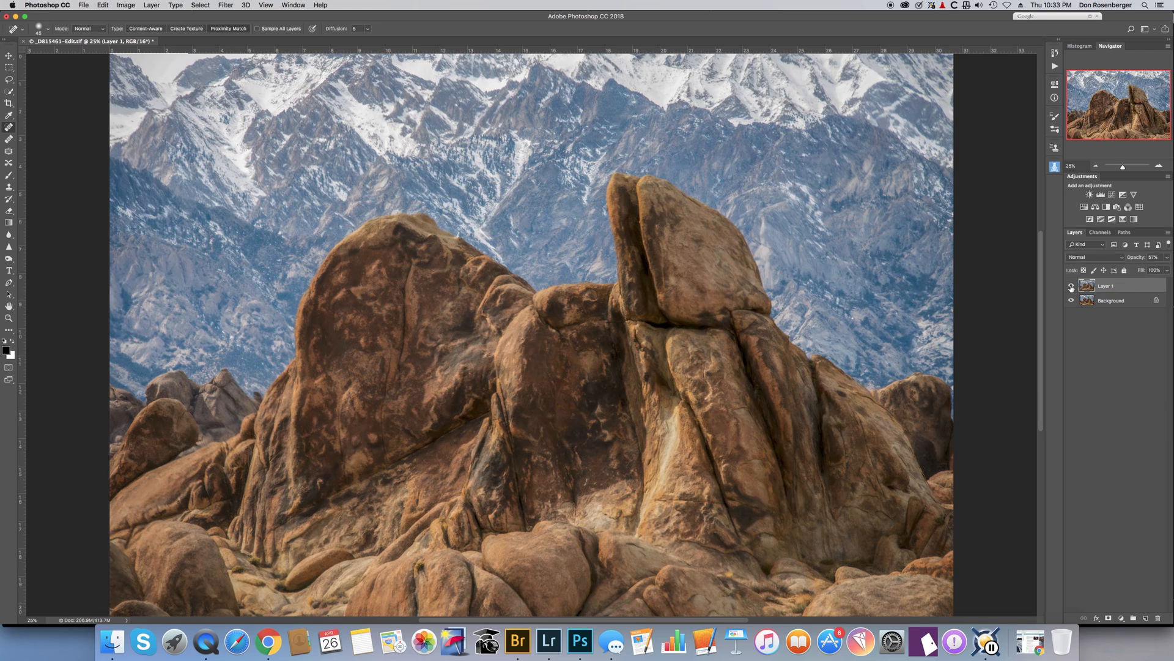
{"action": "left_click", "coordinate": [1071, 286]}
{"action": "left_click", "coordinate": [1071, 286]}
{"action": "left_click", "coordinate": [222, 8]}
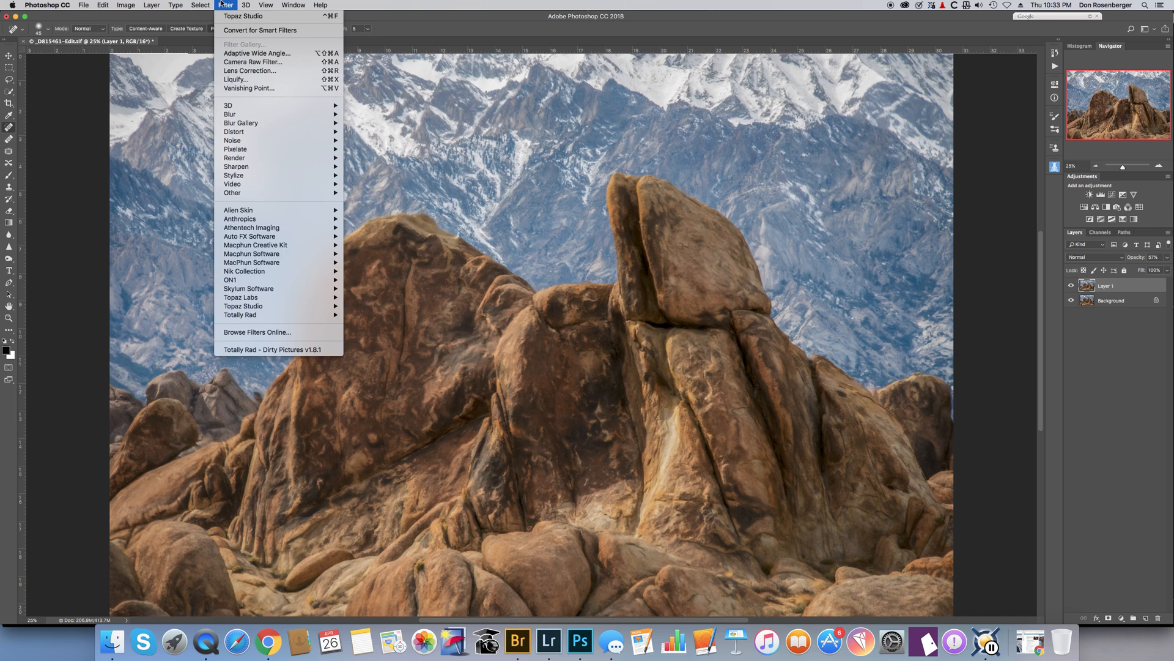
{"action": "mouse_move", "coordinate": [243, 306]}
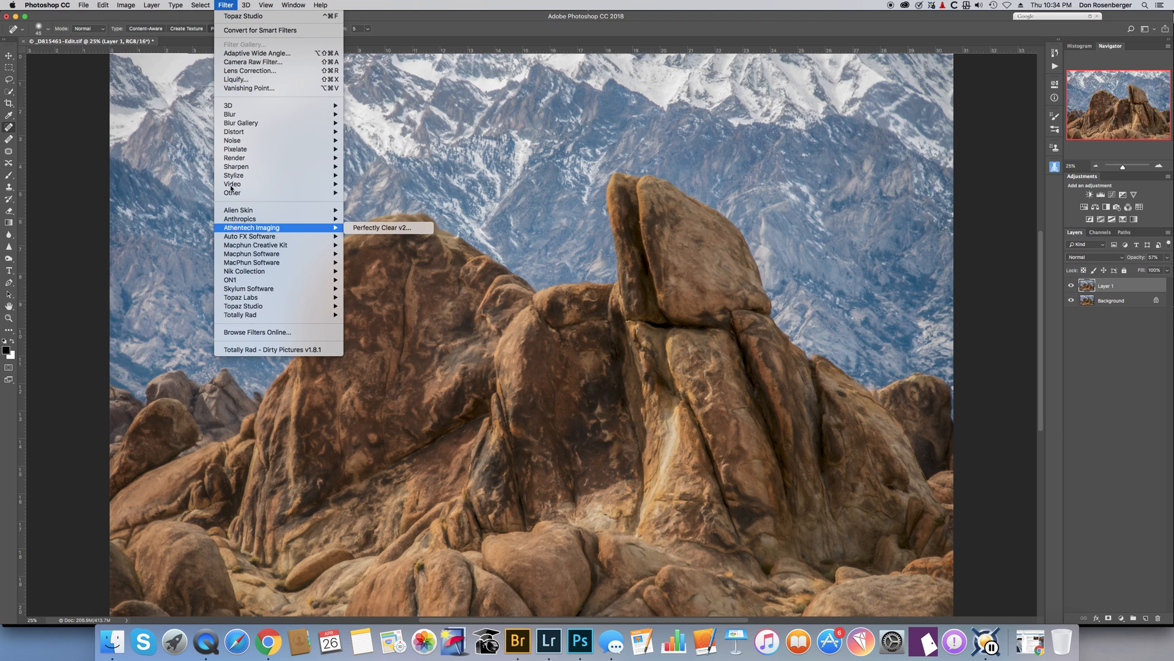
{"action": "left_click", "coordinate": [450, 16]}
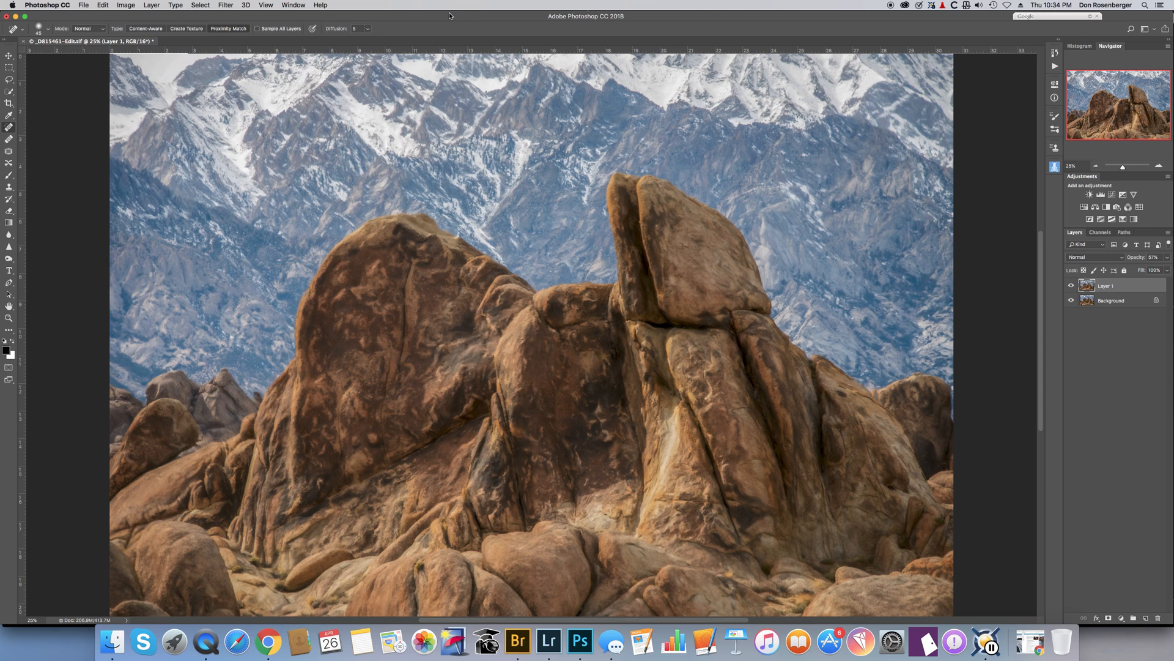
Step: Switch to Lightroom Classic with the rock formation photo in the Develop module
{"action": "left_click", "coordinate": [548, 640]}
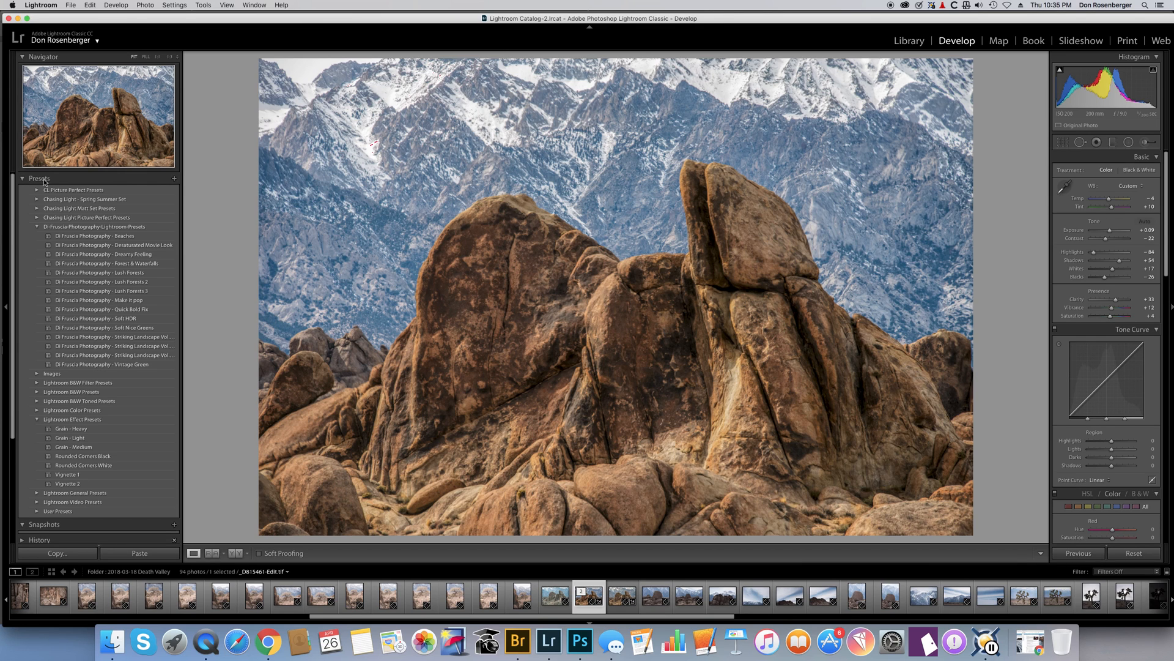
{"action": "right_click", "coordinate": [207, 646]}
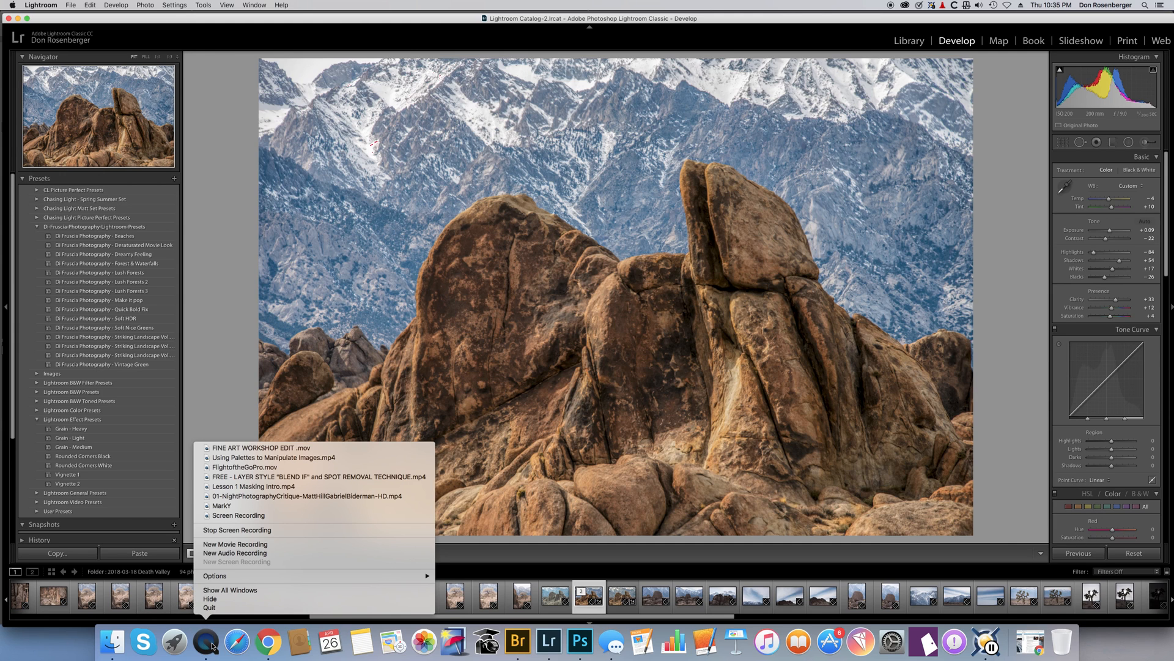